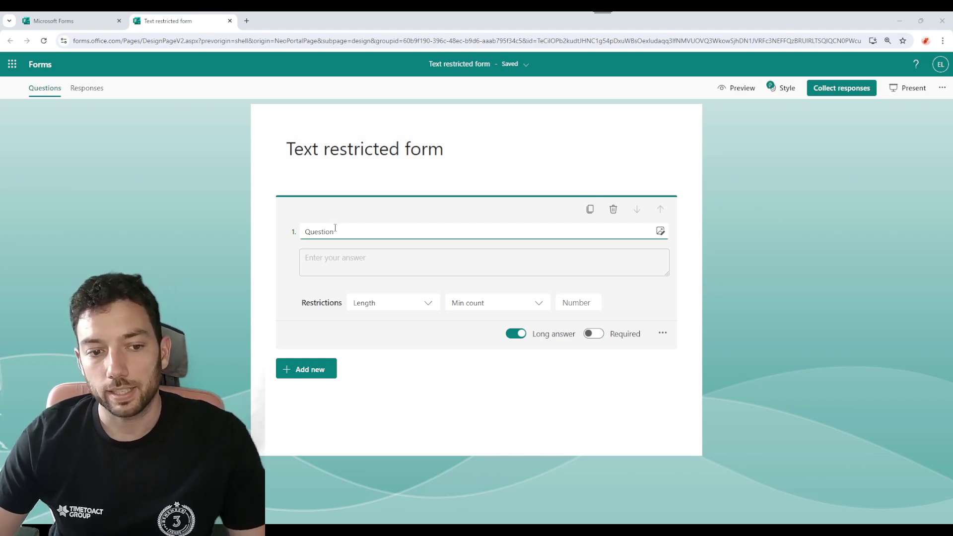
# Turn the question's answer restrictions off and back on from its extra settings.
pyautogui.click(298, 236)
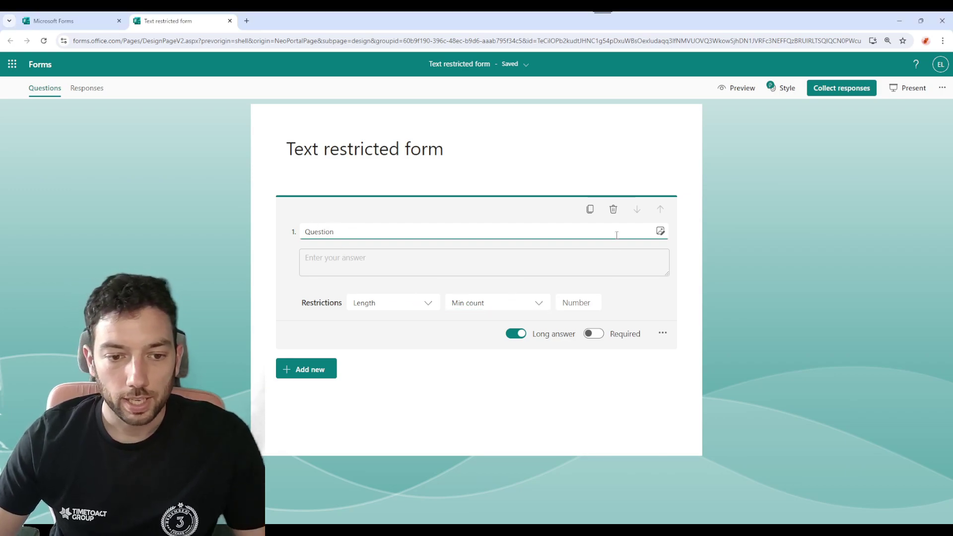
pyautogui.click(664, 334)
pyautogui.click(714, 381)
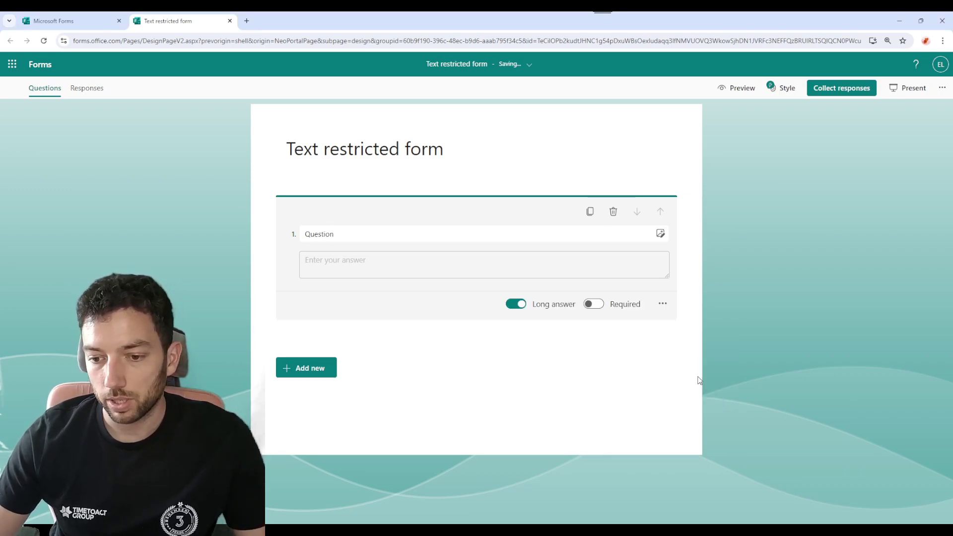
pyautogui.click(662, 303)
pyautogui.click(677, 344)
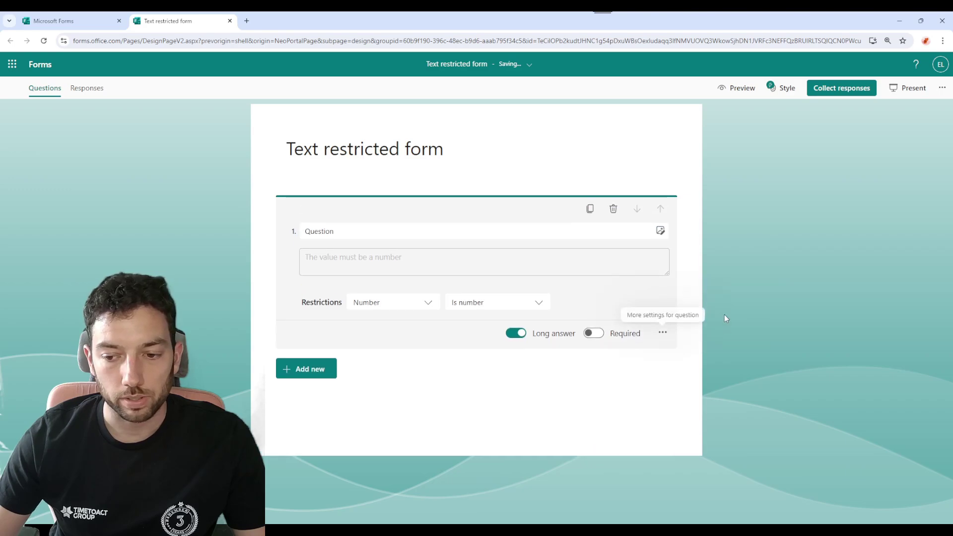
pyautogui.click(662, 333)
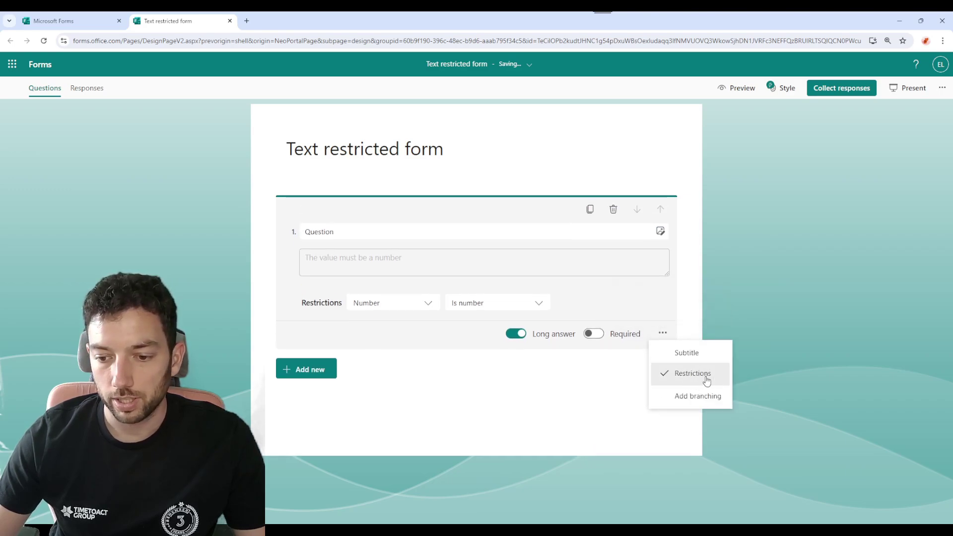
pyautogui.click(653, 297)
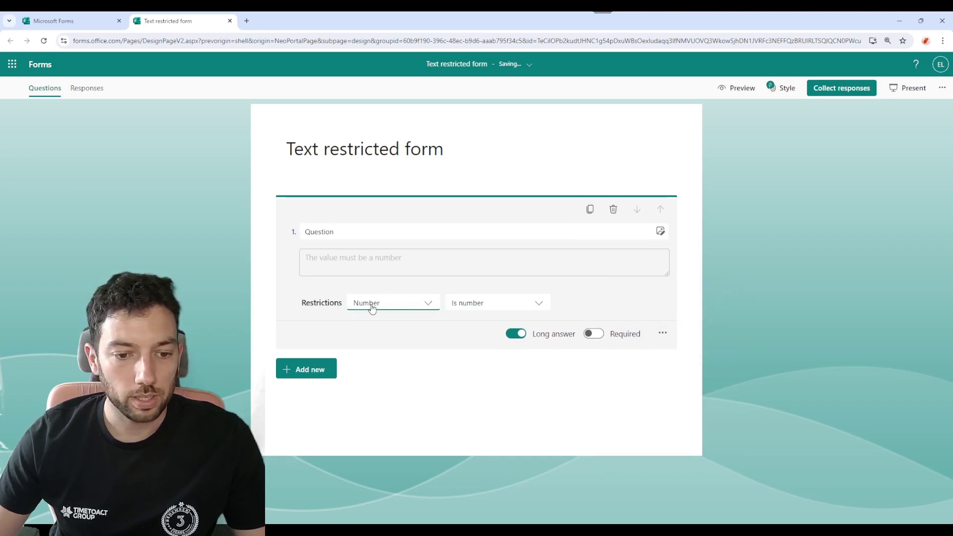
# Set the restriction to Number with the Between condition.
pyautogui.click(421, 304)
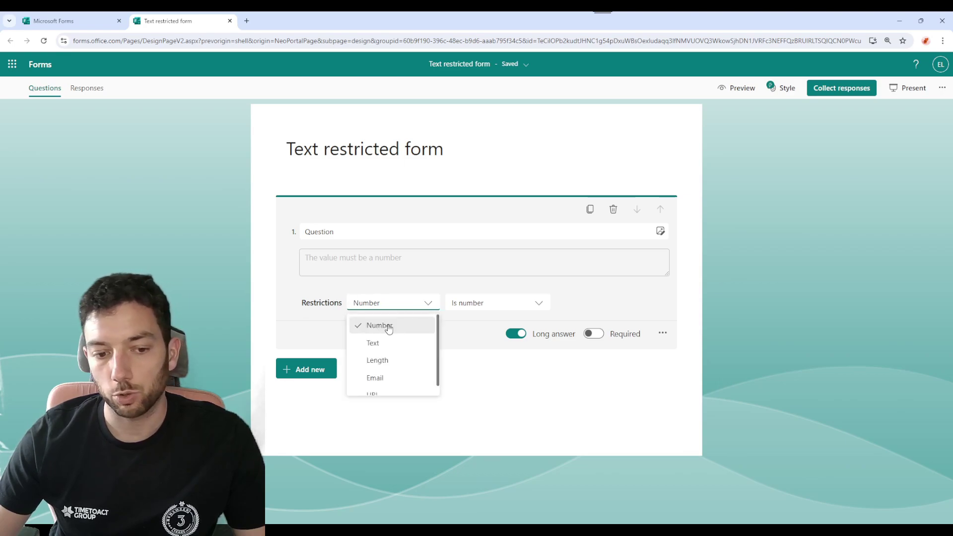
pyautogui.scroll(-1, 389, 329)
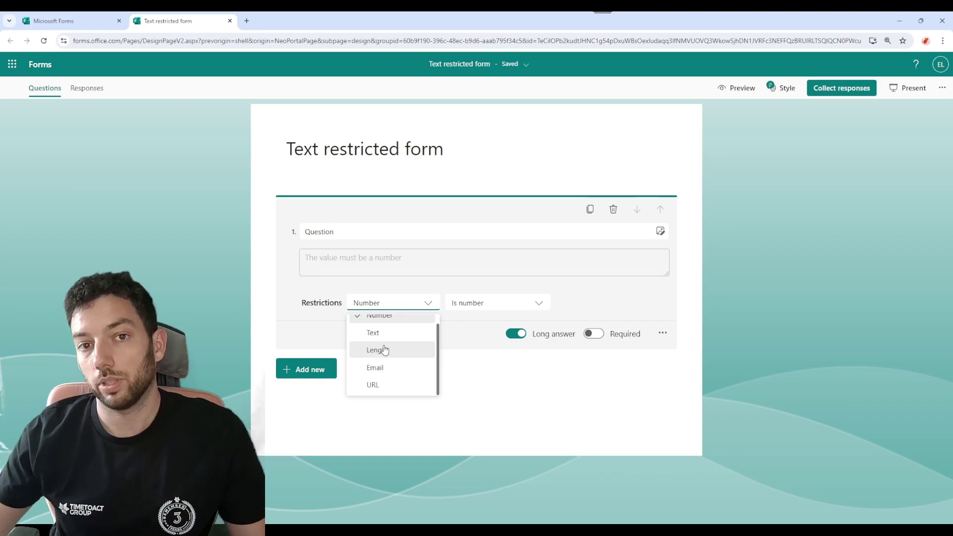
pyautogui.scroll(1, 404, 331)
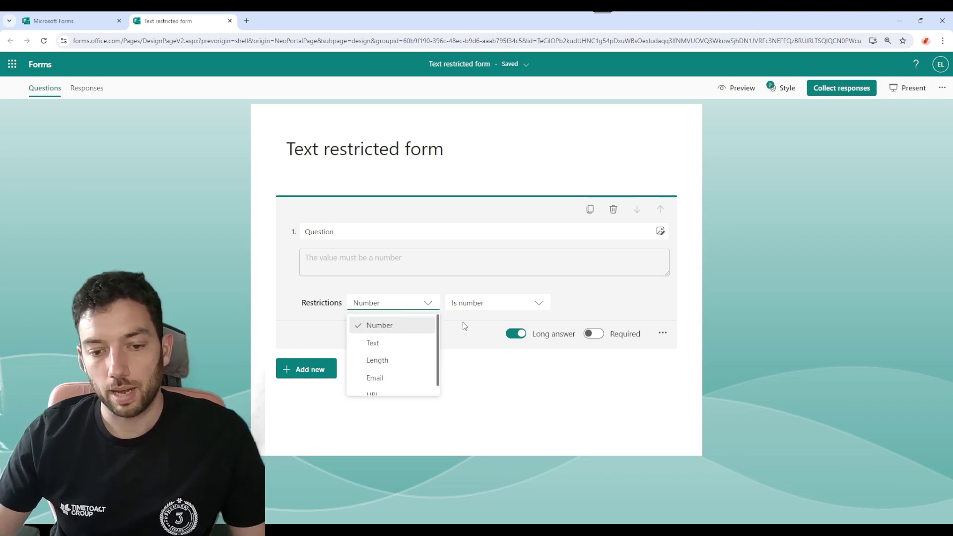
pyautogui.click(485, 307)
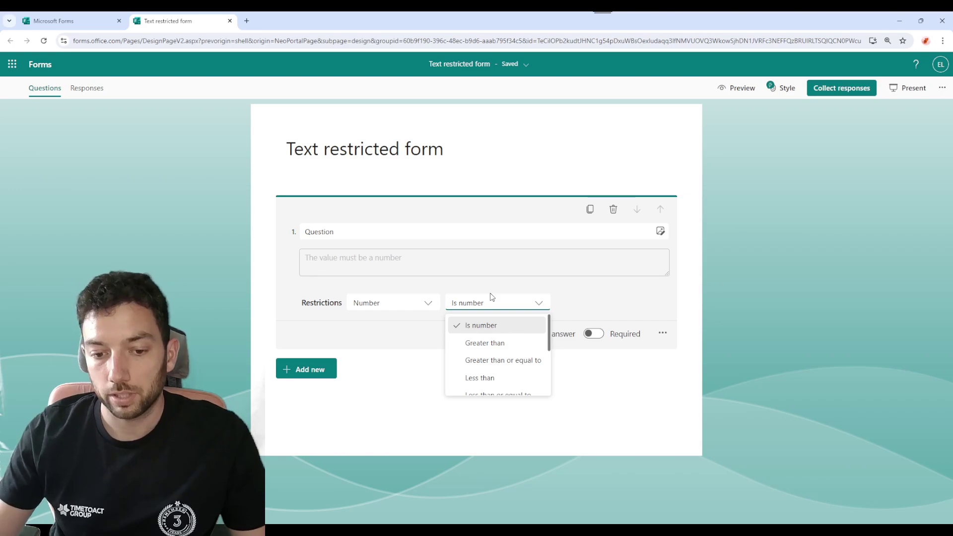
pyautogui.click(488, 344)
pyautogui.click(516, 307)
pyautogui.scroll(-3, 511, 359)
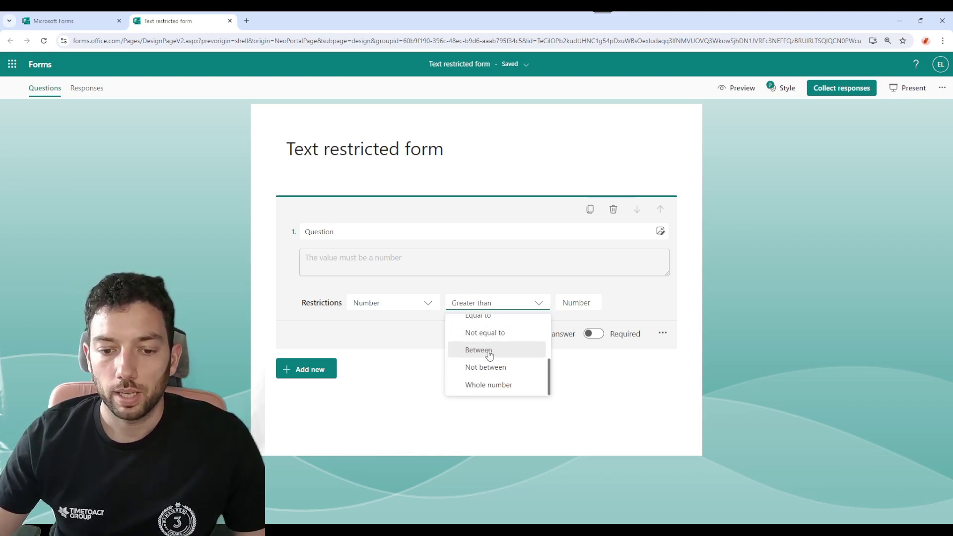
pyautogui.click(486, 351)
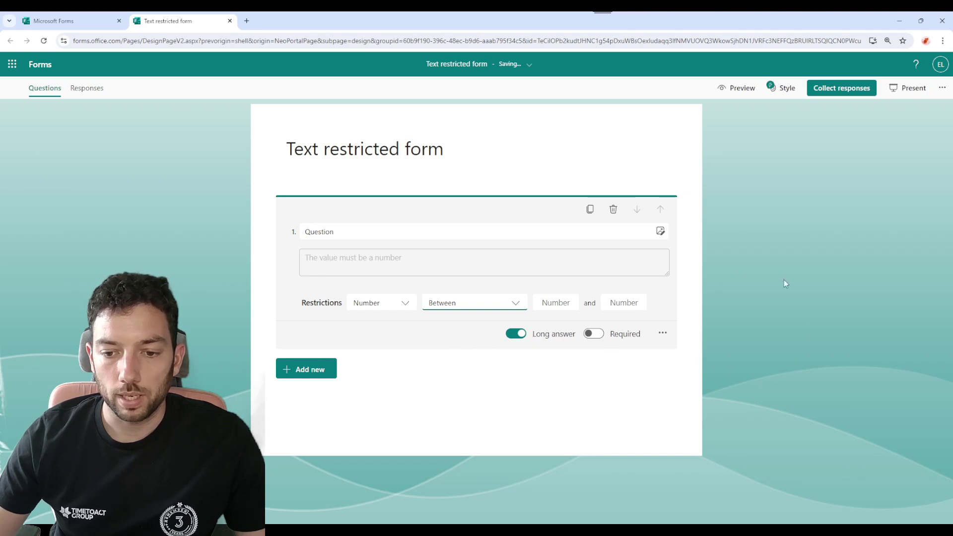
# Enter 10 and 20 as the range bounds and finish editing the question.
pyautogui.click(561, 305)
pyautogui.write('10')
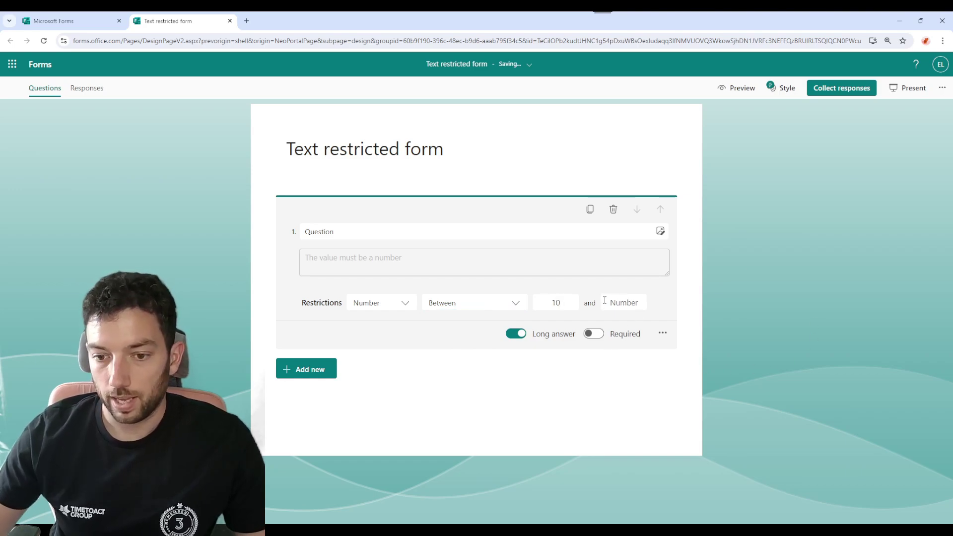
pyautogui.click(619, 302)
pyautogui.write('20')
pyautogui.click(686, 307)
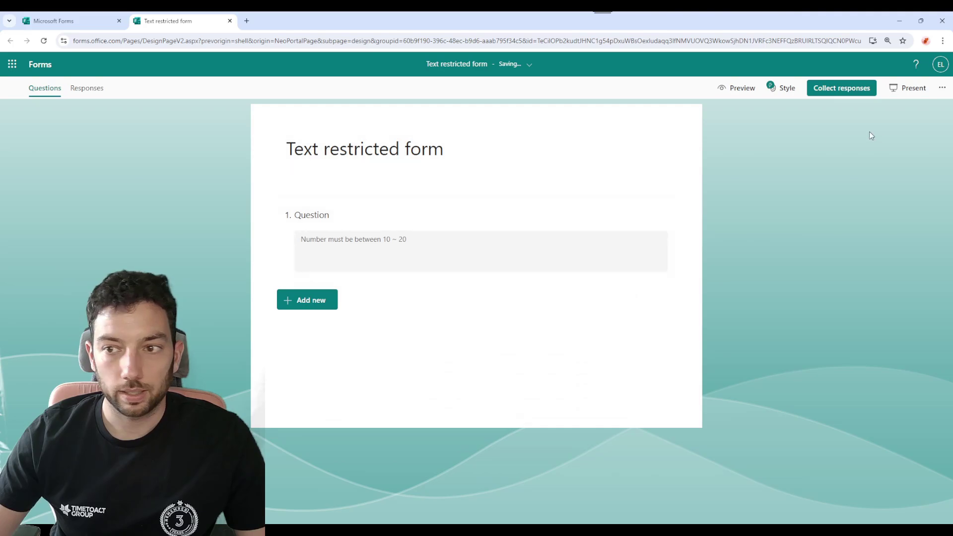
# Preview the form and answer 9, which the range rule rejects.
pyautogui.click(734, 88)
pyautogui.click(365, 253)
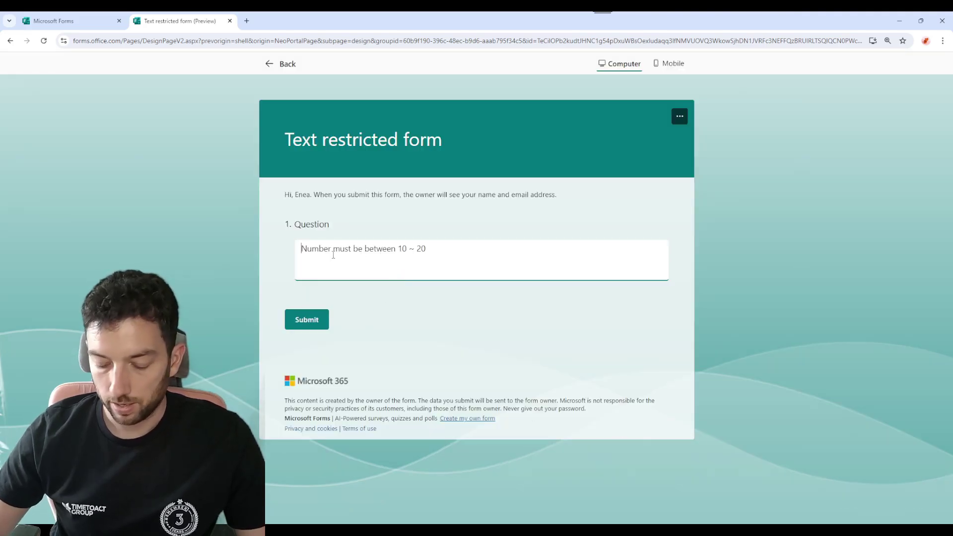
pyautogui.write('9')
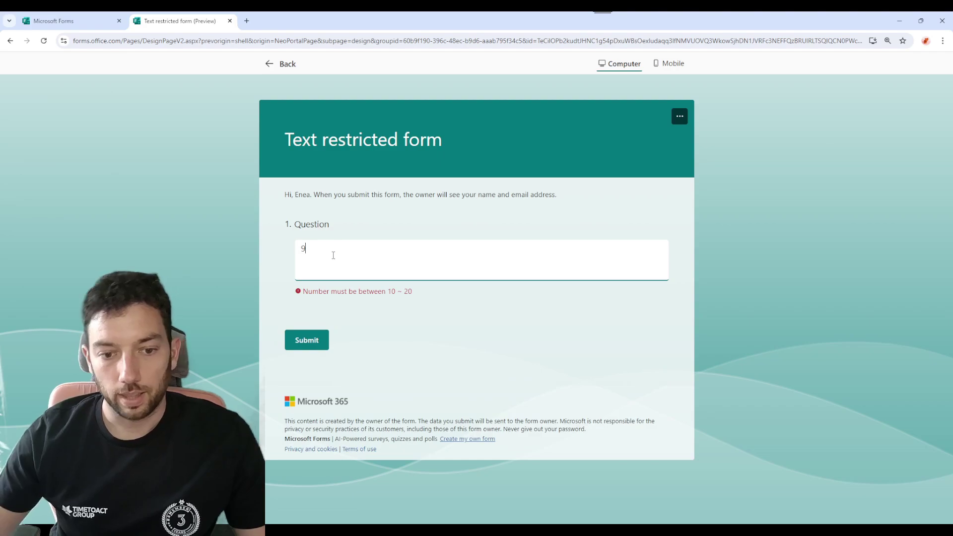
pyautogui.moveTo(421, 291); pyautogui.dragTo(303, 299)
pyautogui.click(421, 302)
# Replace the answer with 11 so it is accepted, then go back to editing.
pyautogui.click(347, 258)
pyautogui.press('BackSpace')
pyautogui.write('11')
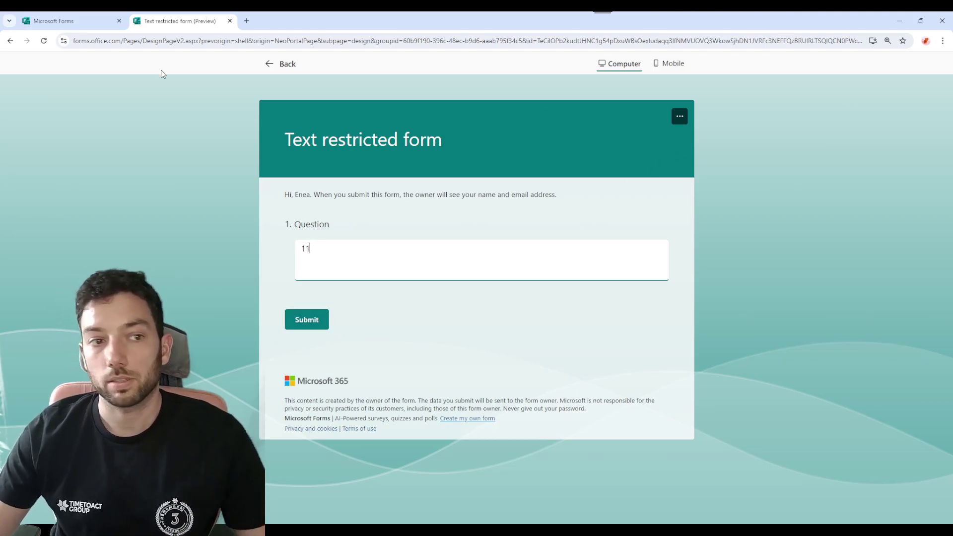
pyautogui.click(283, 66)
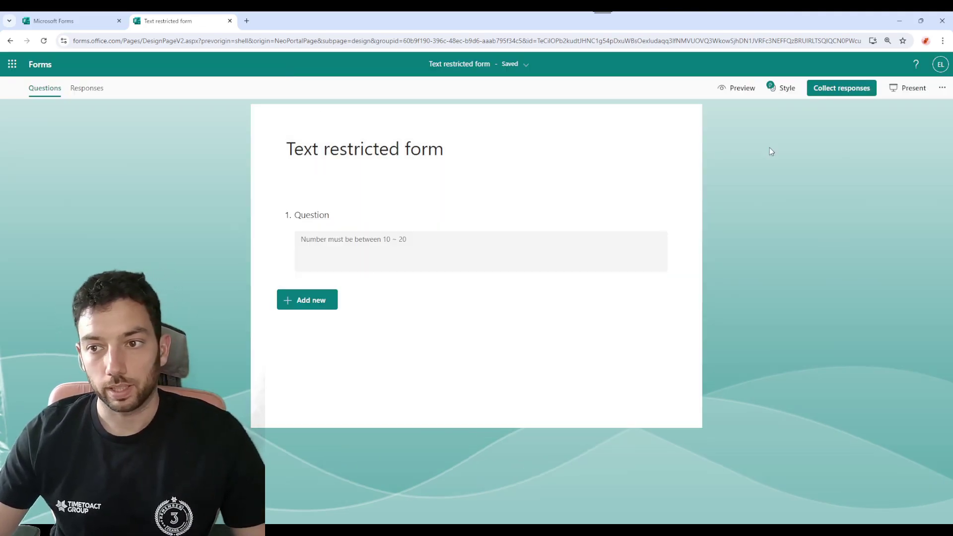
# Switch the question's restriction from Number to Text, keeping the Contains condition.
pyautogui.click(443, 233)
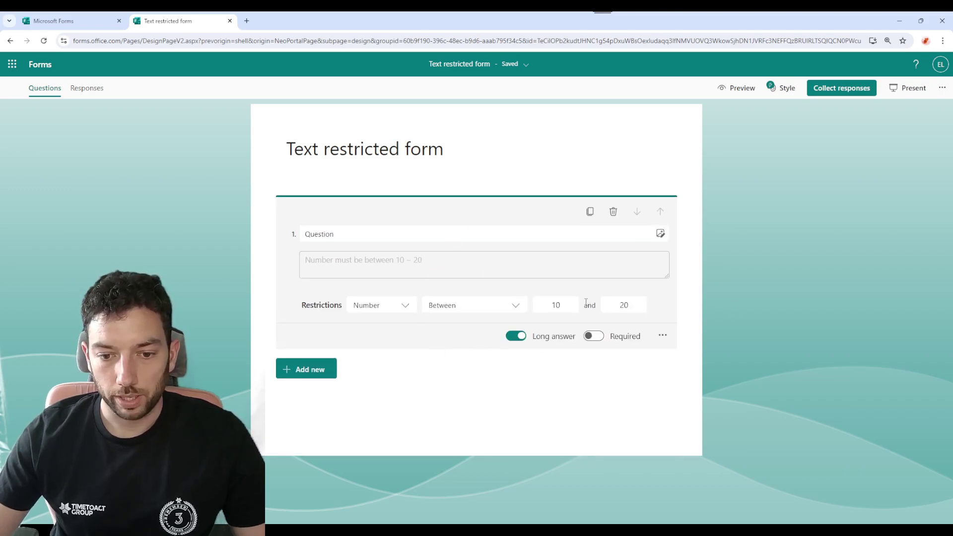
pyautogui.click(404, 306)
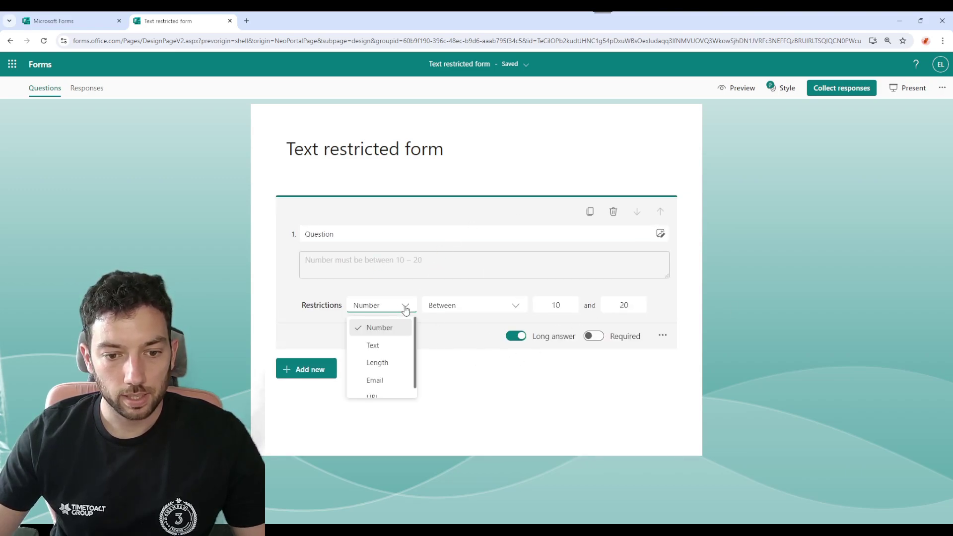
pyautogui.click(393, 346)
pyautogui.click(501, 310)
pyautogui.click(586, 305)
# Enter the owner's first name as the required text and preview the form.
pyautogui.write('Enea')
pyautogui.click(759, 92)
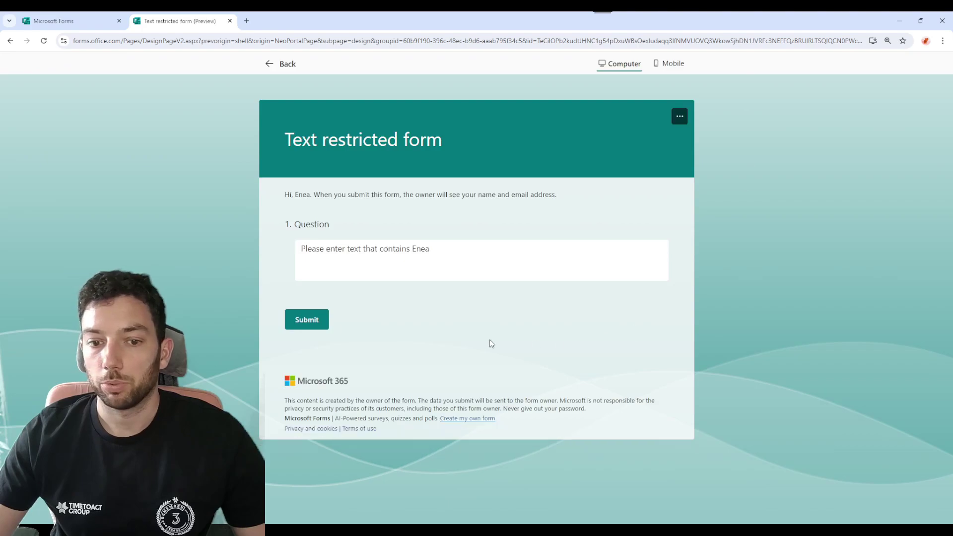
pyautogui.click(380, 256)
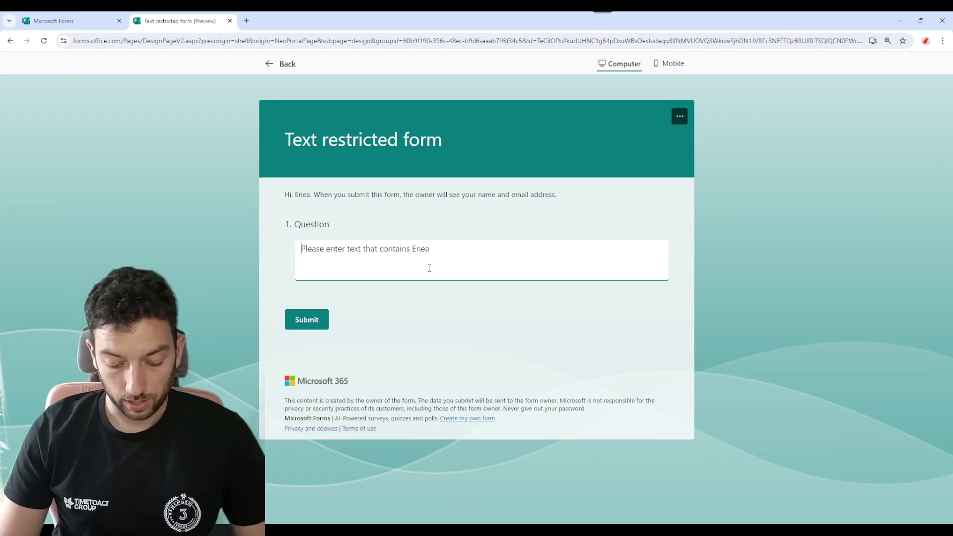
# Test with a sample introduction naming someone else, then swap in the owner's first name.
pyautogui.write('Hello ')
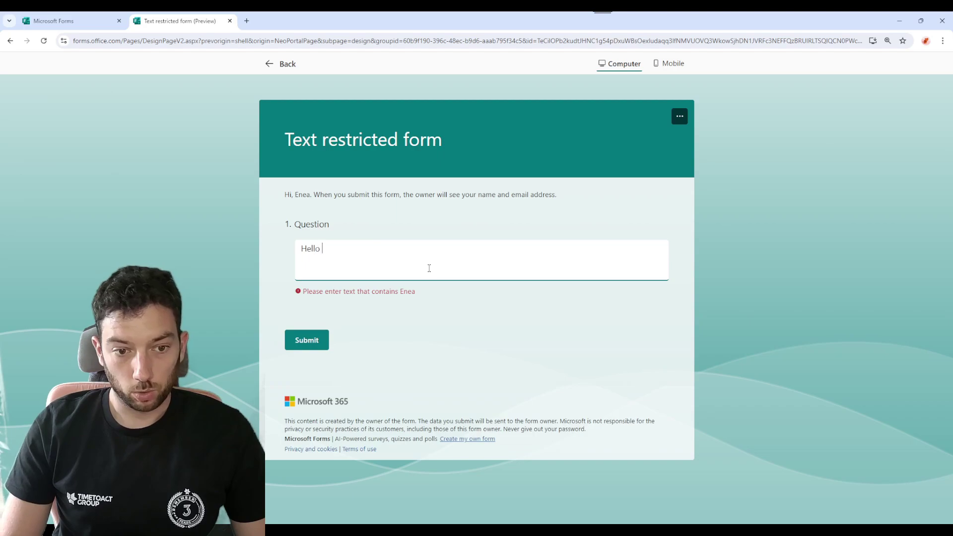
pyautogui.write('my name is Michel')
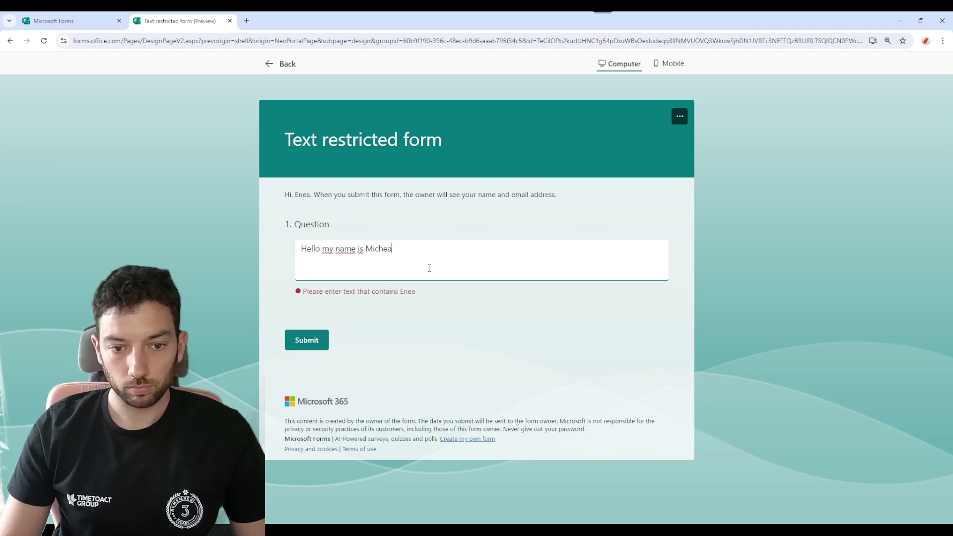
pyautogui.press('BackSpace')
pyautogui.write('ael')
pyautogui.press('BackSpace')
pyautogui.write('el')
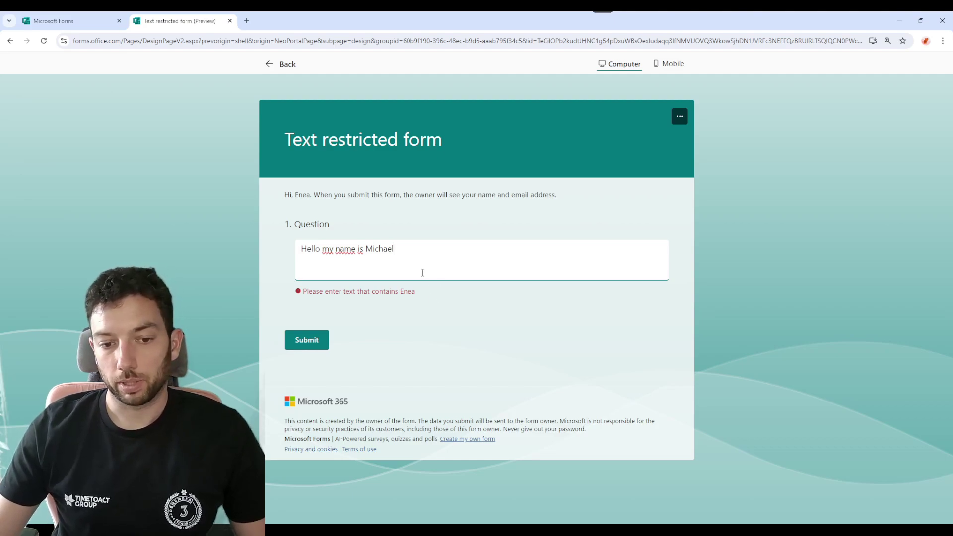
pyautogui.hotkey('ctrl', 'BackSpace')
pyautogui.write('Enea')
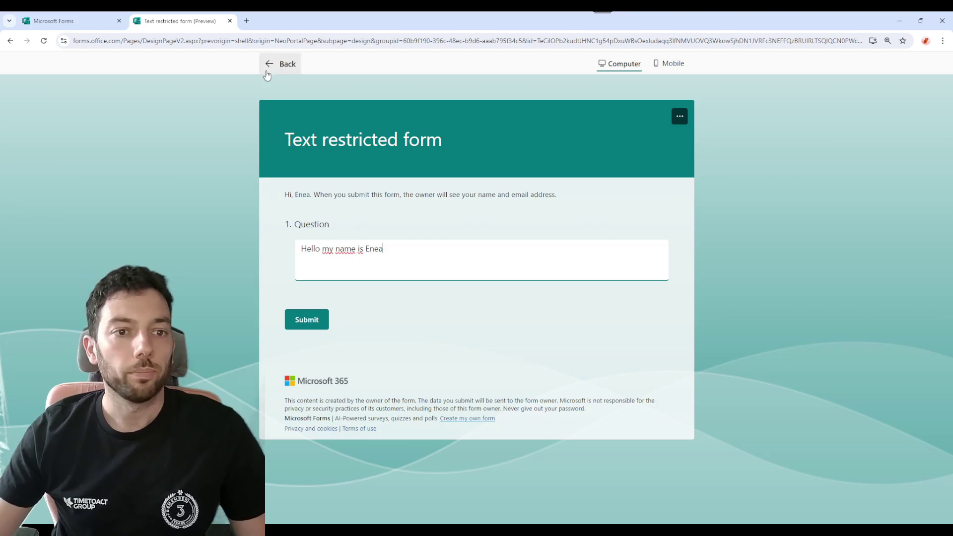
# Back in the editor, set the restriction to Length with Min count 20.
pyautogui.click(274, 65)
pyautogui.click(407, 247)
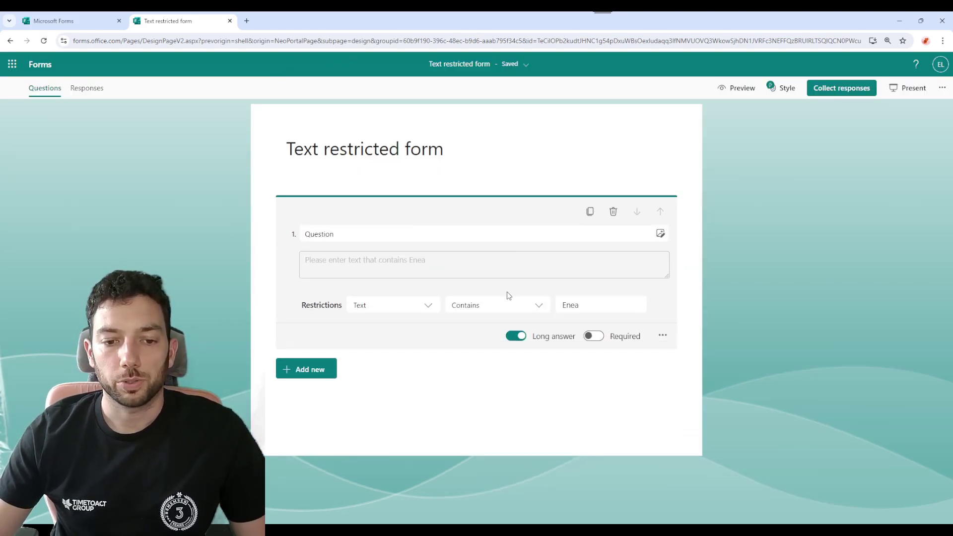
pyautogui.click(429, 307)
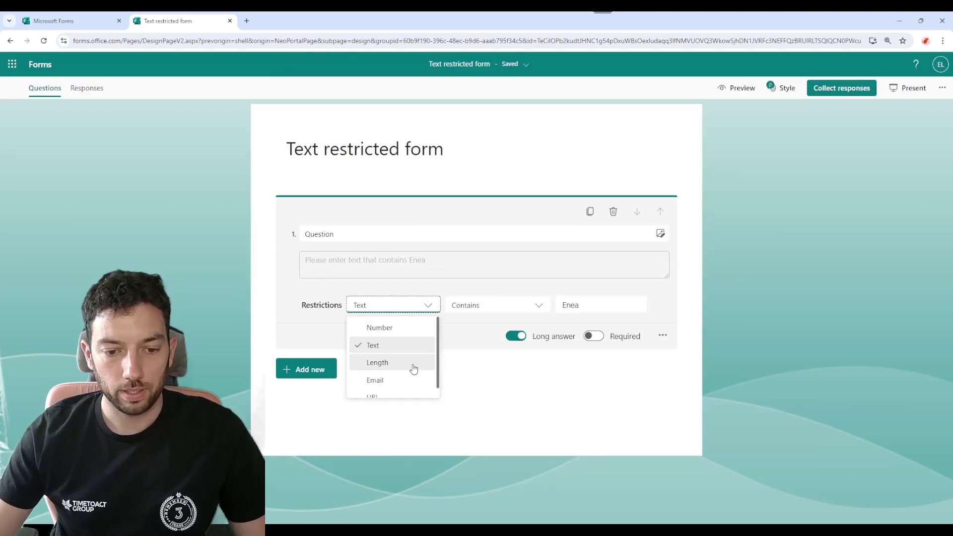
pyautogui.click(410, 363)
pyautogui.click(501, 313)
pyautogui.click(567, 308)
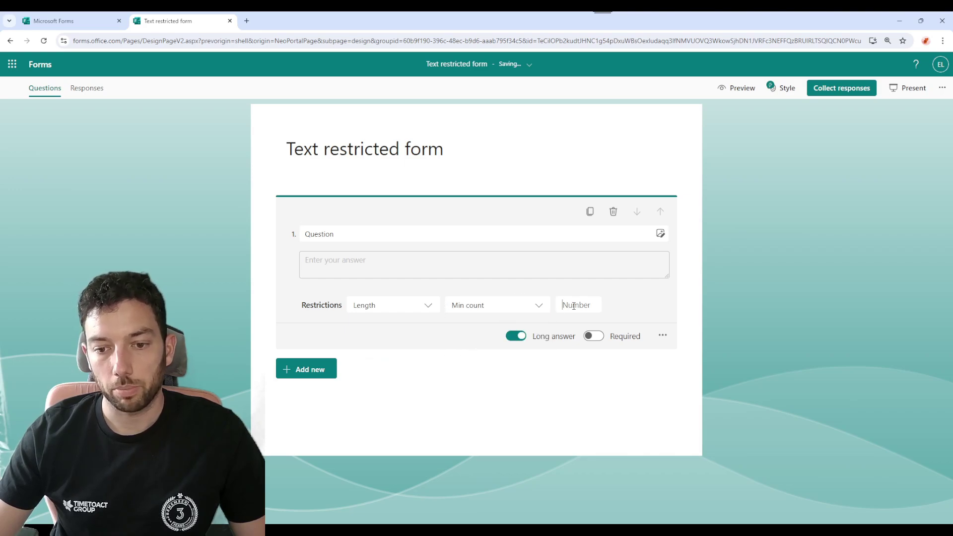
pyautogui.write('200')
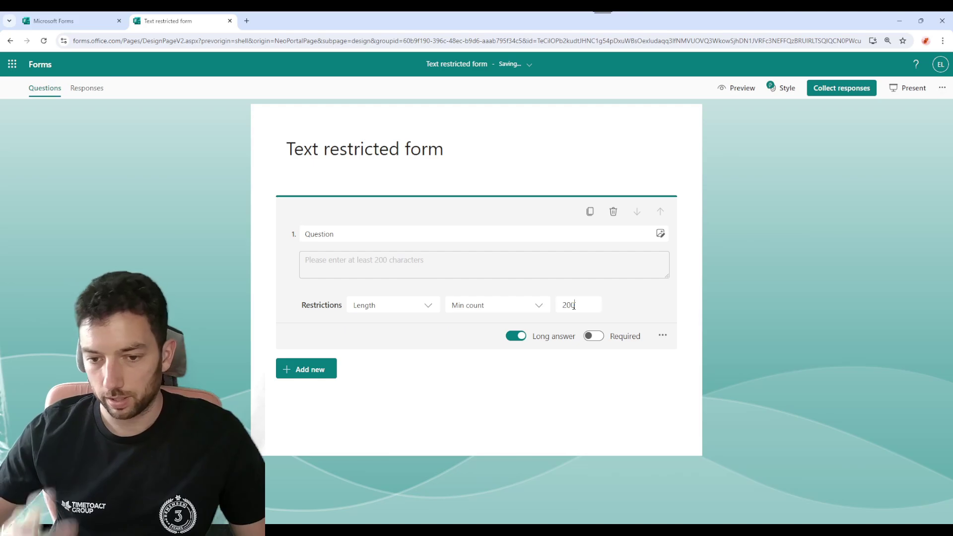
pyautogui.press('BackSpace')
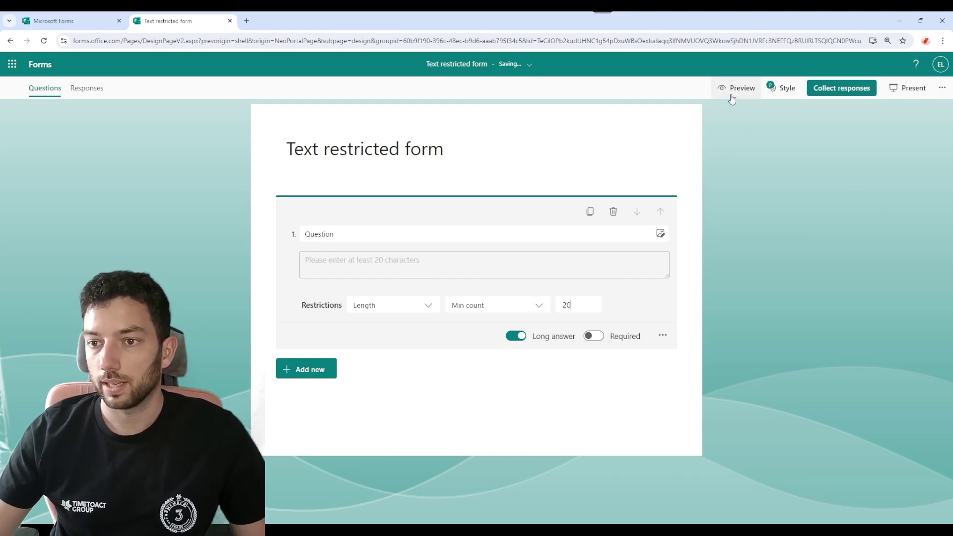
# Preview the form and type a test answer longer than 20 characters.
pyautogui.click(732, 94)
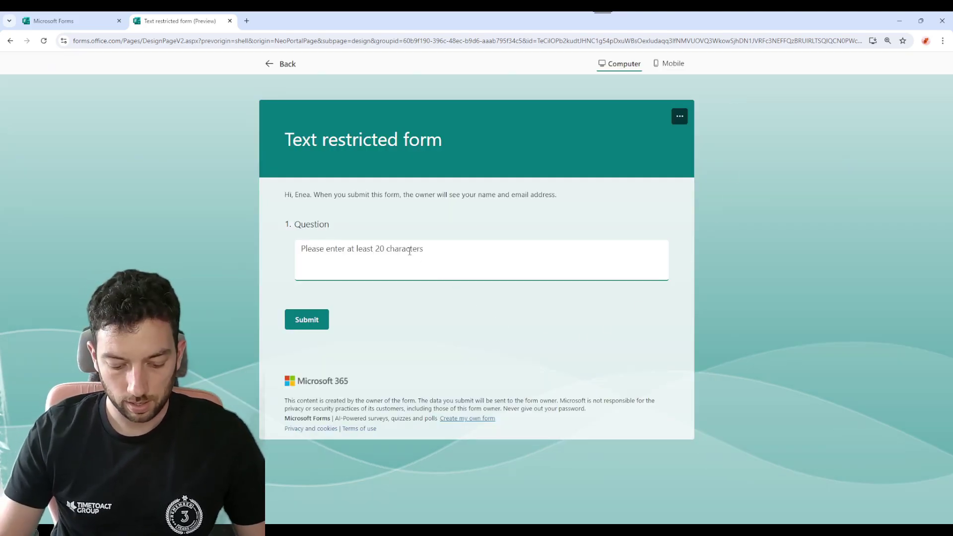
pyautogui.write('Hello my n')
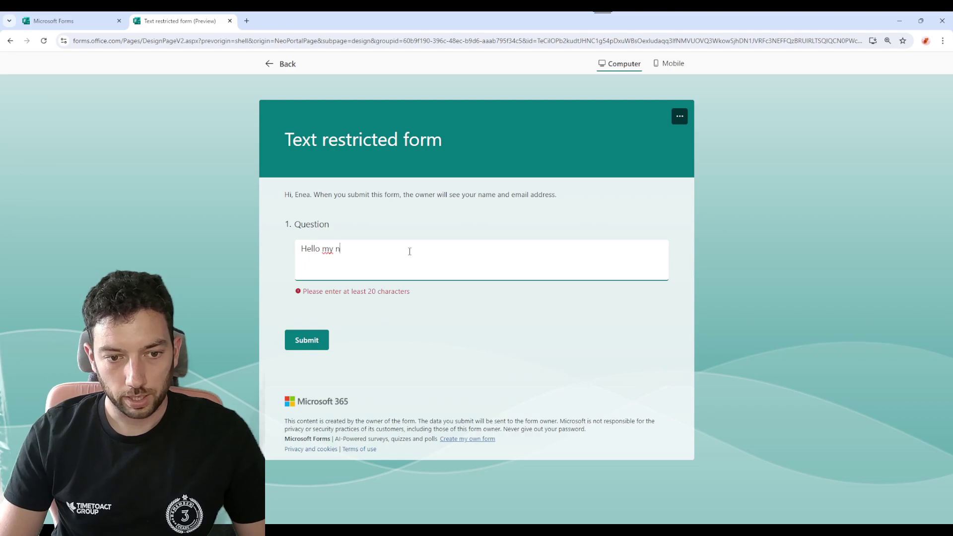
pyautogui.write('ame is Enea')
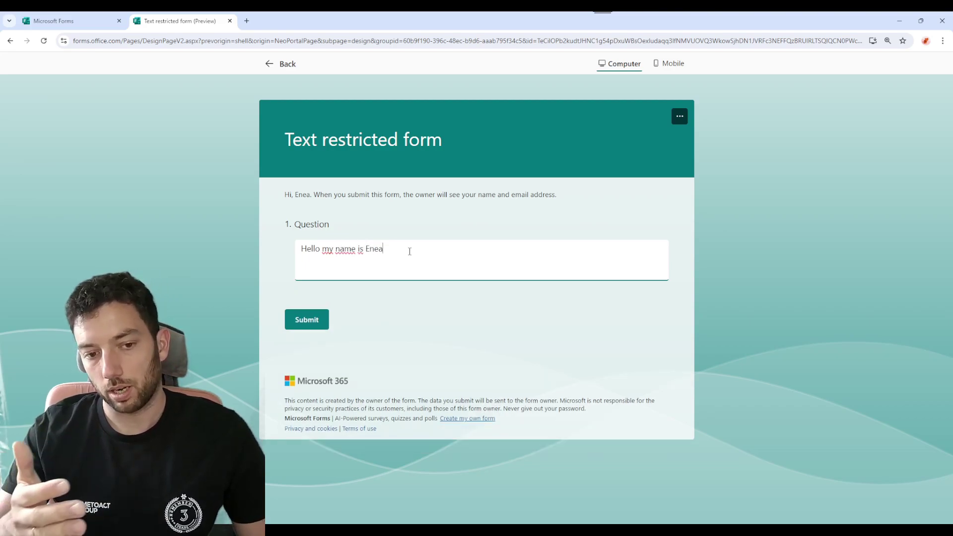
pyautogui.write(' sdaksdlak dsp')
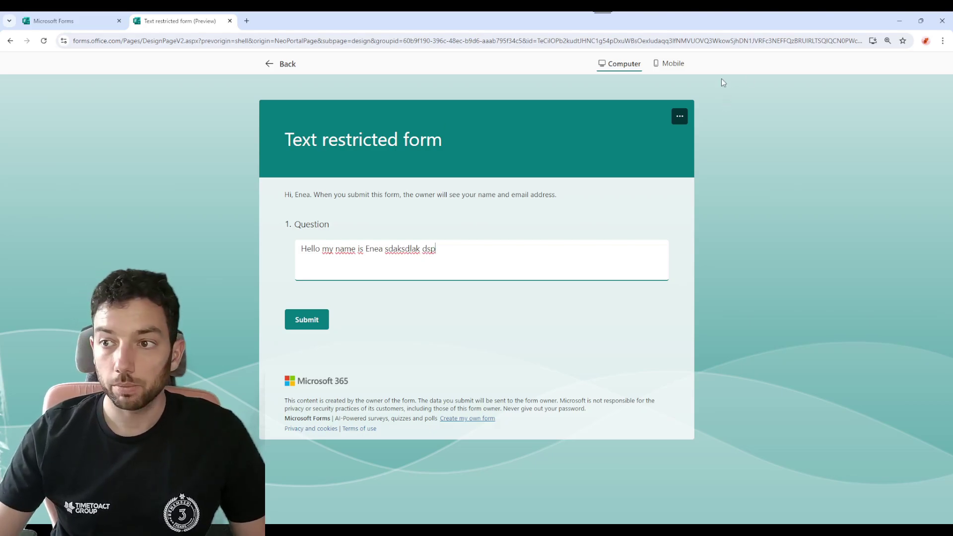
# Change the length restriction to Max count 20.
pyautogui.click(271, 66)
pyautogui.click(506, 257)
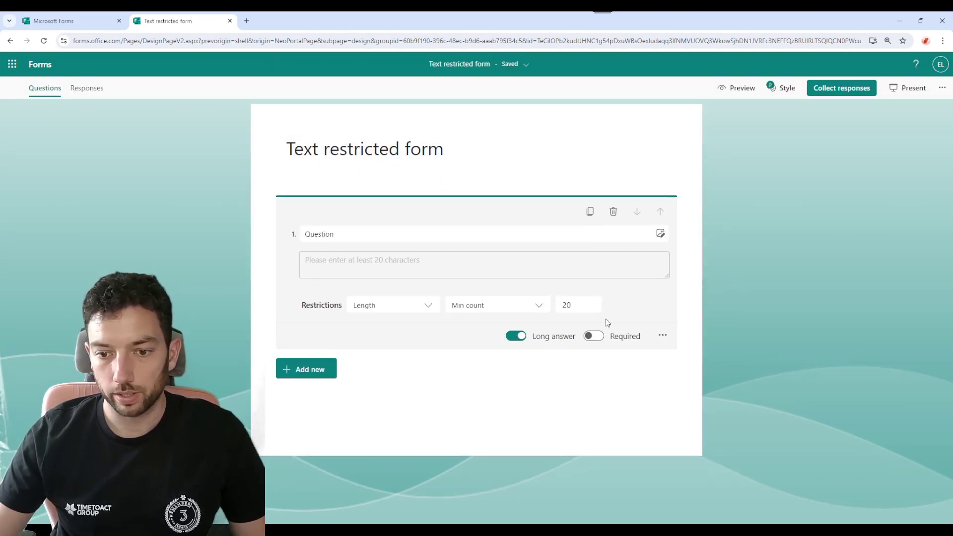
pyautogui.click(536, 309)
pyautogui.click(523, 342)
pyautogui.click(588, 305)
pyautogui.write('20')
# Preview the form and try submitting an over-long answer, which is rejected.
pyautogui.click(737, 90)
pyautogui.click(417, 248)
pyautogui.write('Hello')
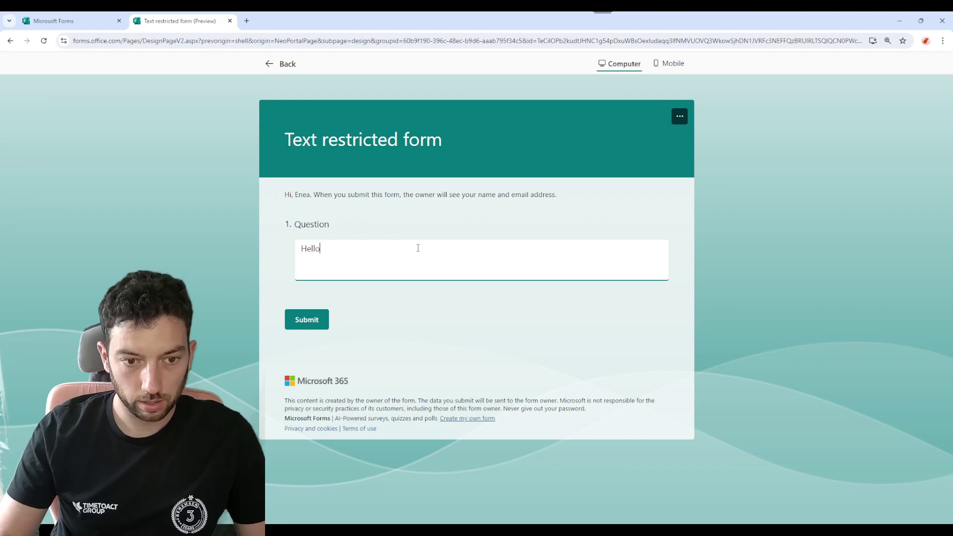
pyautogui.write(' my name is Enea')
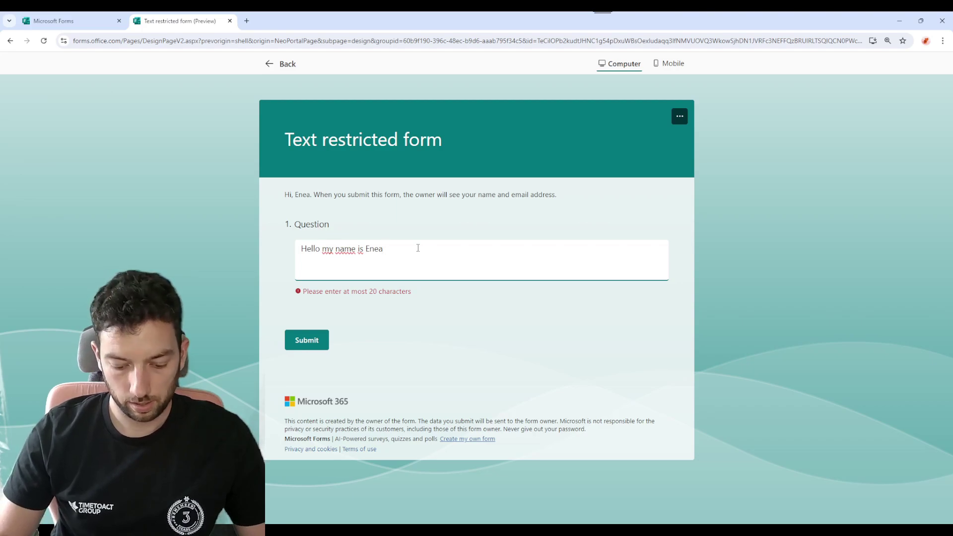
pyautogui.write('and I am')
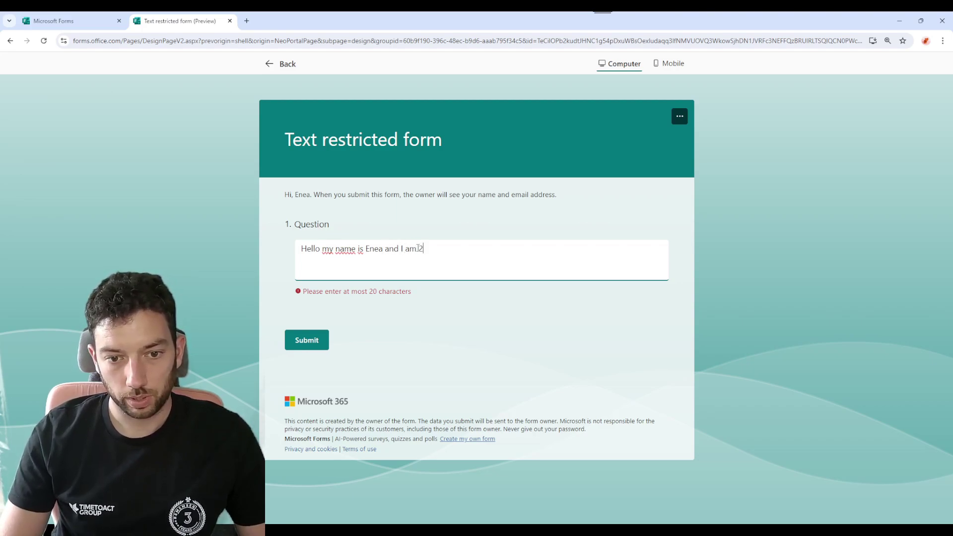
pyautogui.write(' 33 ')
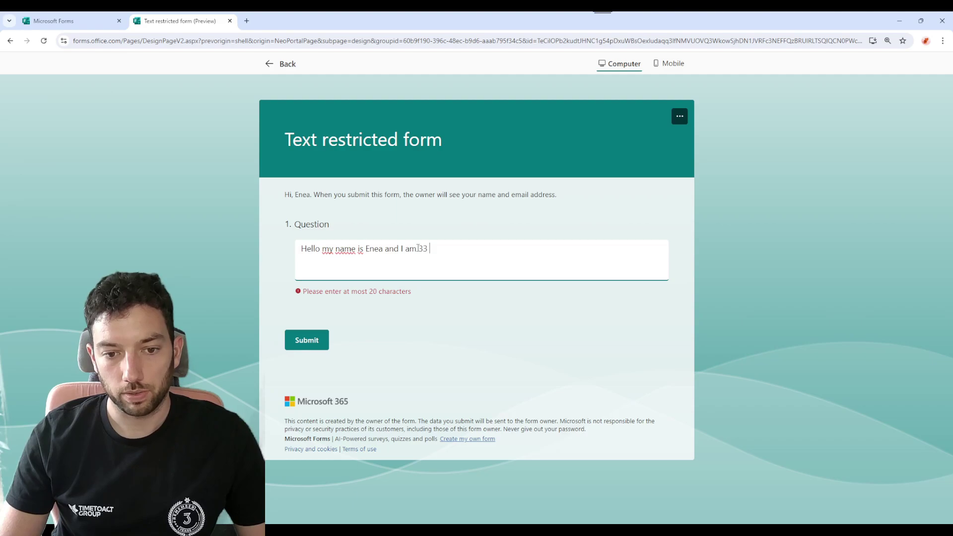
pyautogui.write('years old')
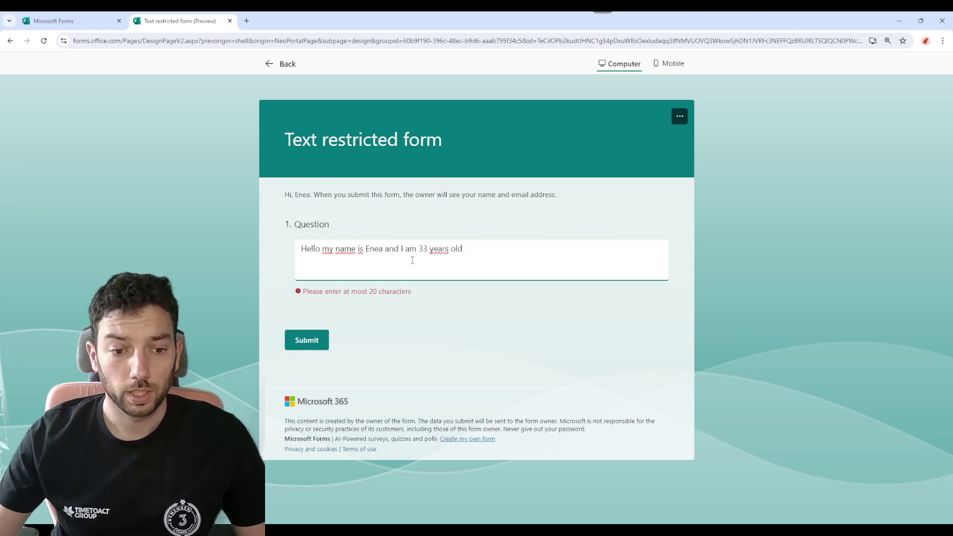
pyautogui.click(318, 346)
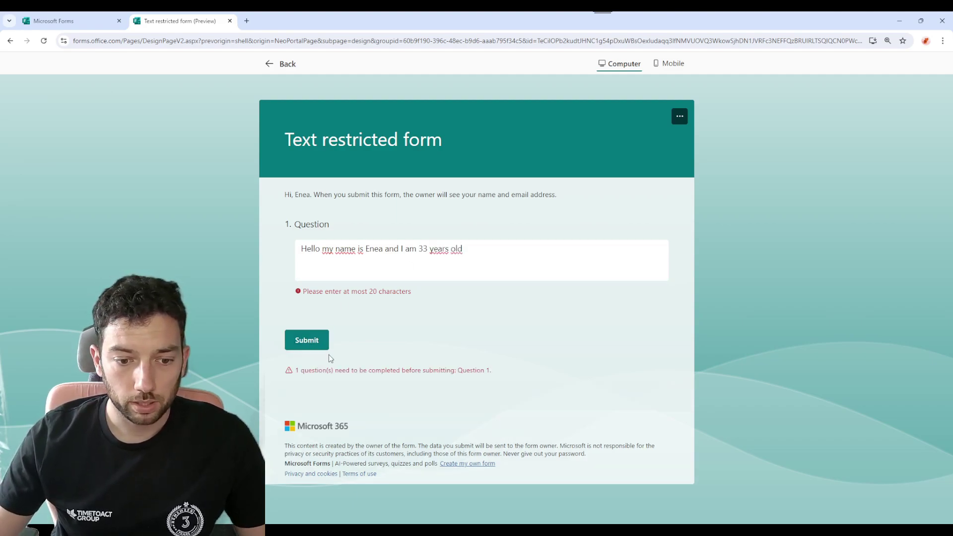
pyautogui.moveTo(297, 371); pyautogui.dragTo(498, 376)
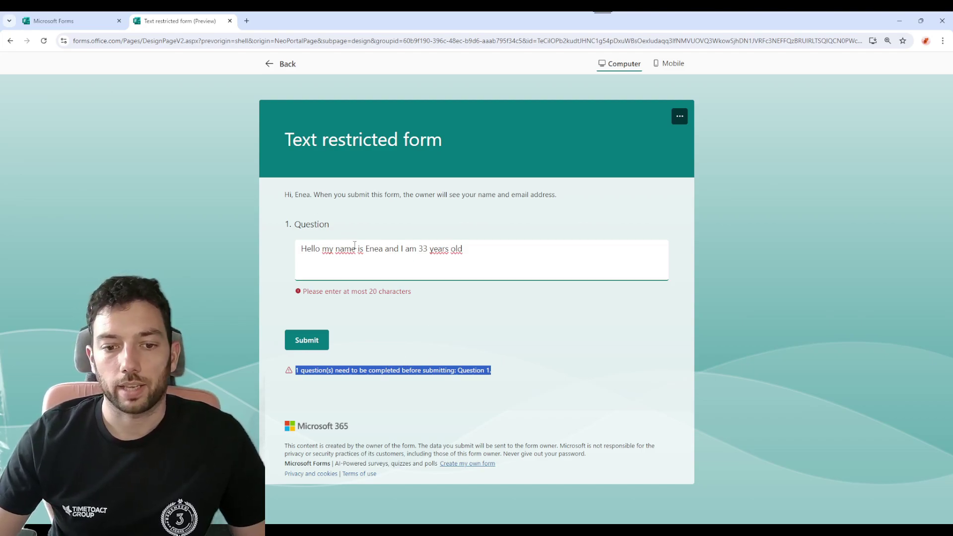
# Shorten the answer and submit it to reach 'Your response was submitted'.
pyautogui.click(489, 255)
pyautogui.press('BackSpace')
pyautogui.press('BackSpace')
pyautogui.press('BackSpace')
pyautogui.press('BackSpace')
pyautogui.press('BackSpace')
pyautogui.press('BackSpace')
pyautogui.press('BackSpace')
pyautogui.press('BackSpace')
pyautogui.press('BackSpace')
pyautogui.press('BackSpace')
pyautogui.press('BackSpace')
pyautogui.press('BackSpace')
pyautogui.press('BackSpace')
pyautogui.press('BackSpace')
pyautogui.press('BackSpace')
pyautogui.press('BackSpace')
pyautogui.press('BackSpace')
pyautogui.press('BackSpace')
pyautogui.press('BackSpace')
pyautogui.press('BackSpace')
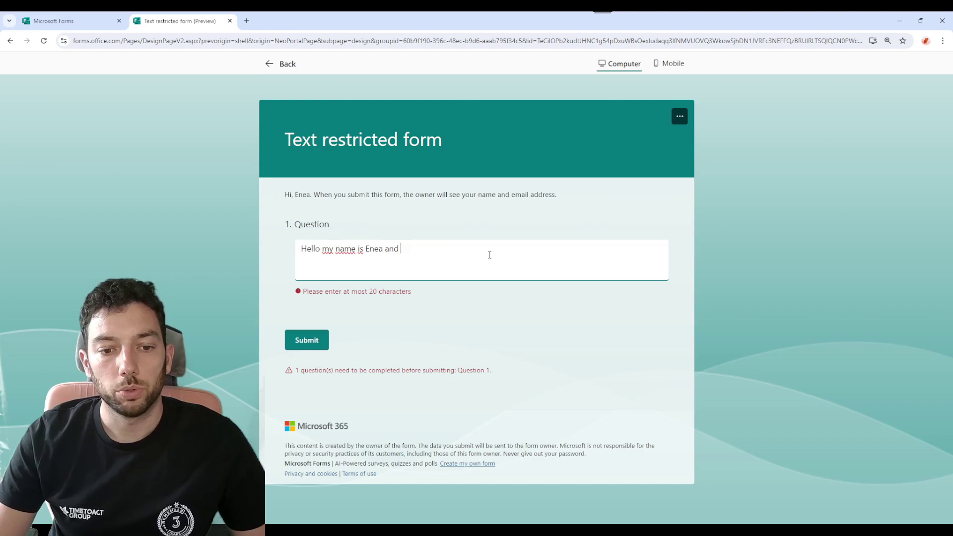
pyautogui.press('BackSpace')
pyautogui.press('BackSpace')
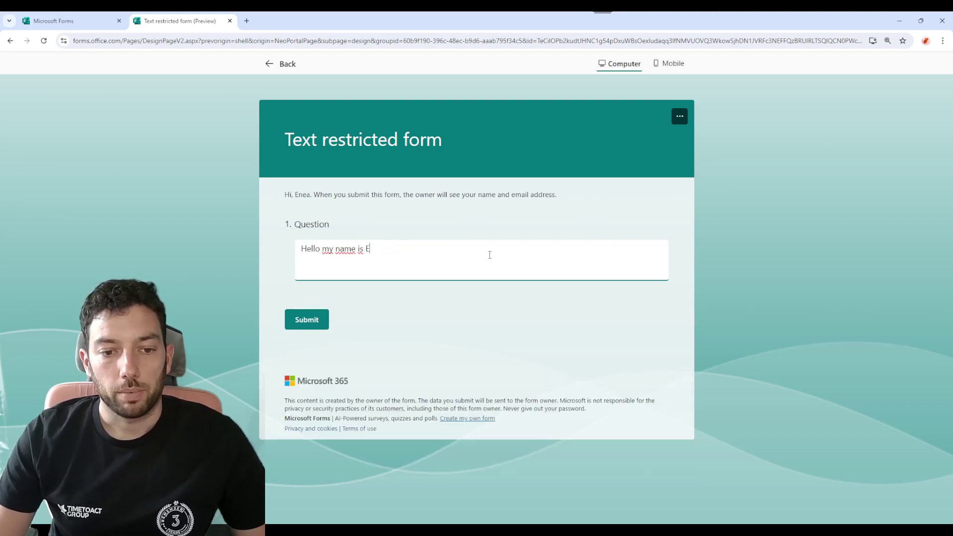
pyautogui.write('.L')
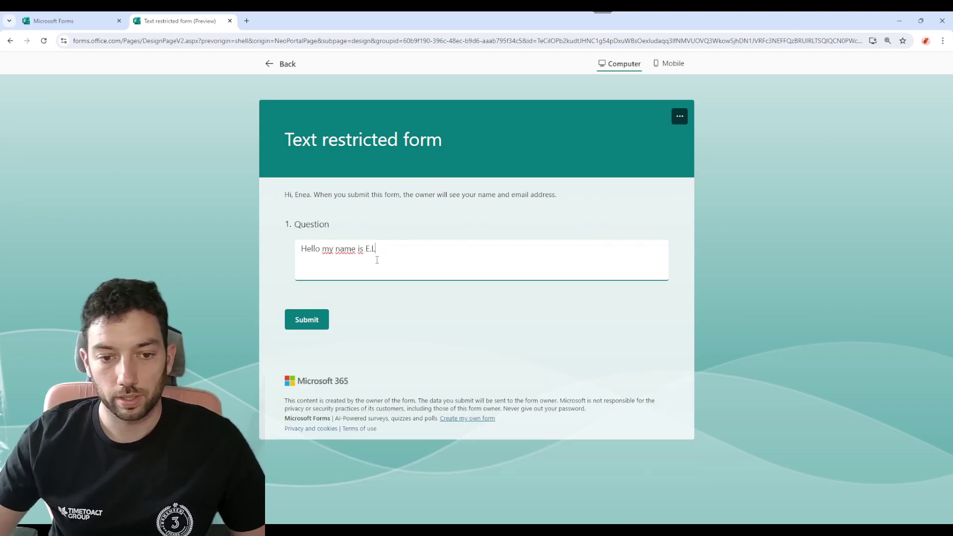
pyautogui.click(304, 325)
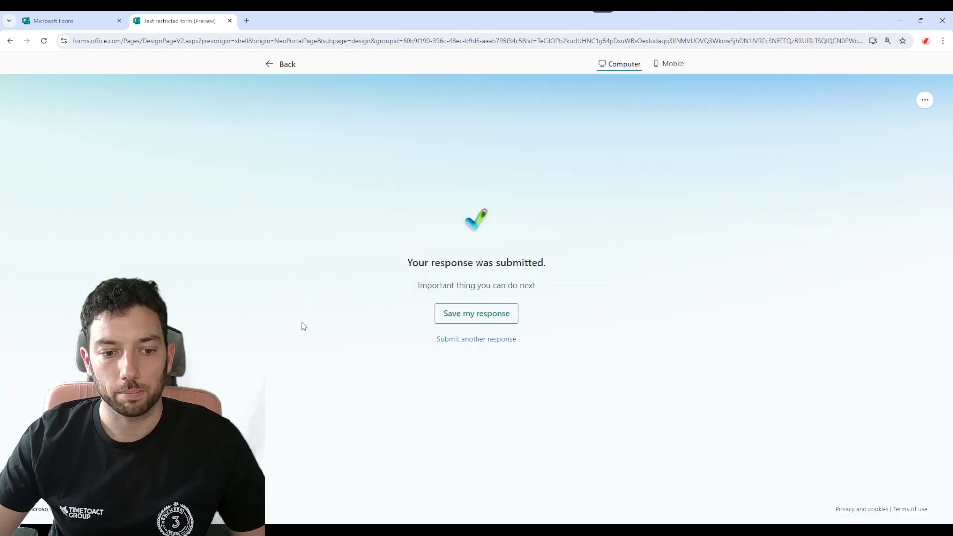
# Switch question 1's restriction to Email.
pyautogui.click(281, 63)
pyautogui.click(459, 251)
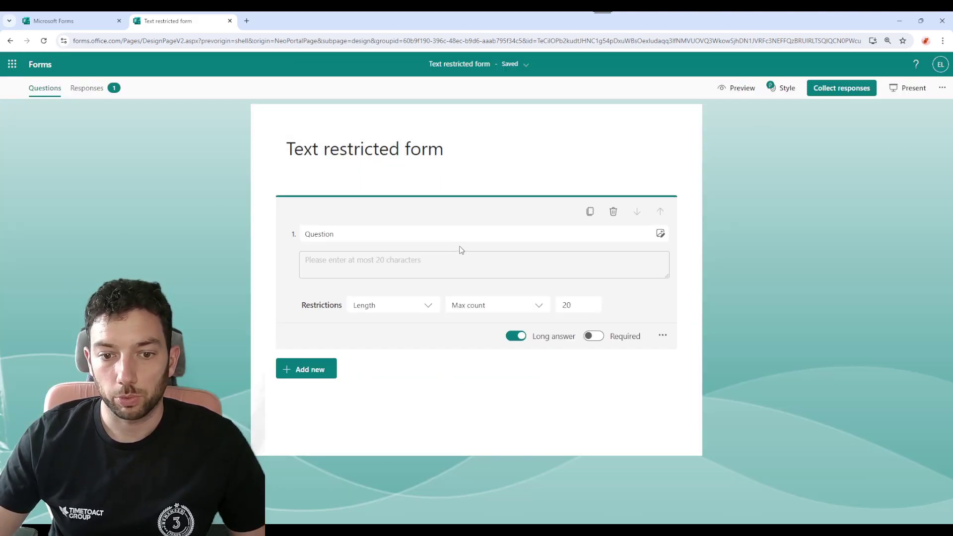
pyautogui.click(422, 313)
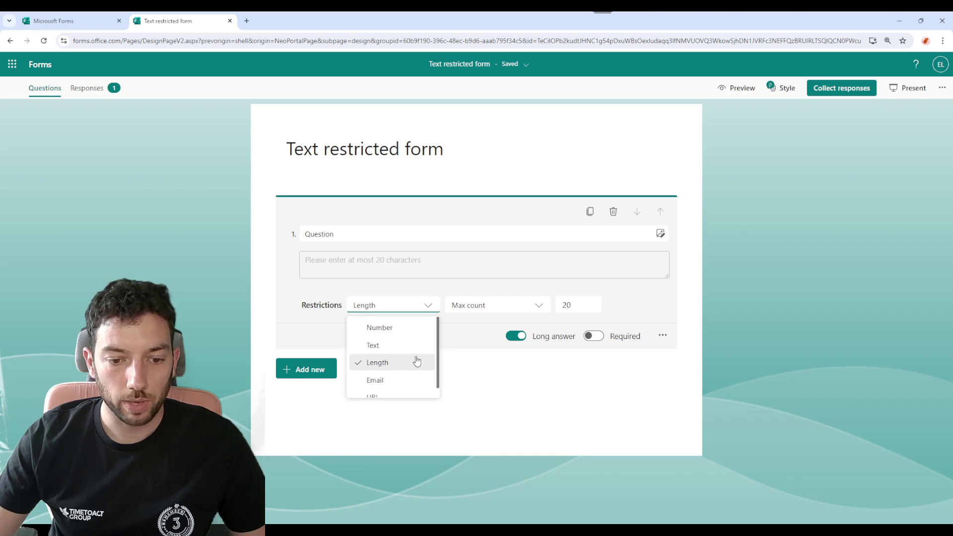
pyautogui.click(397, 370)
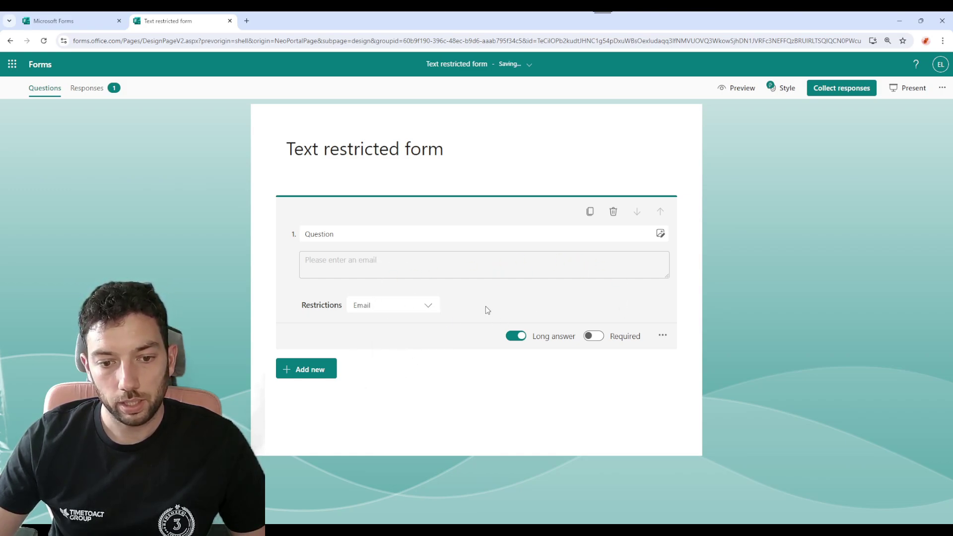
# Preview and test an email address, removing and retyping its .de ending.
pyautogui.click(740, 89)
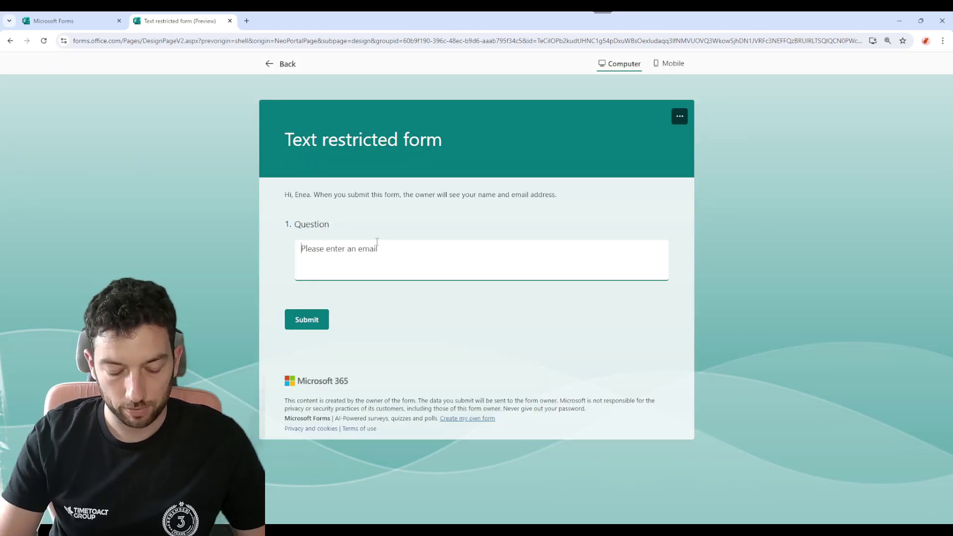
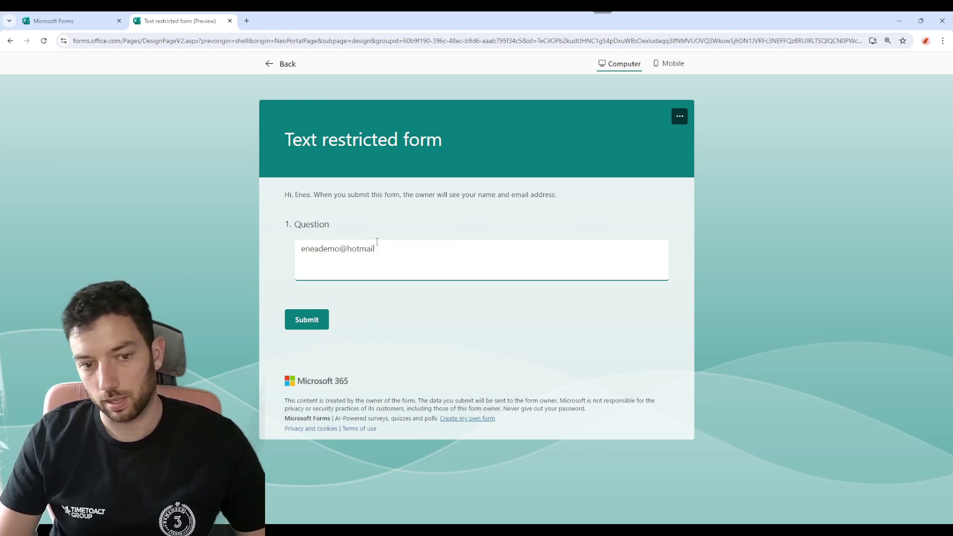
pyautogui.write('.d')
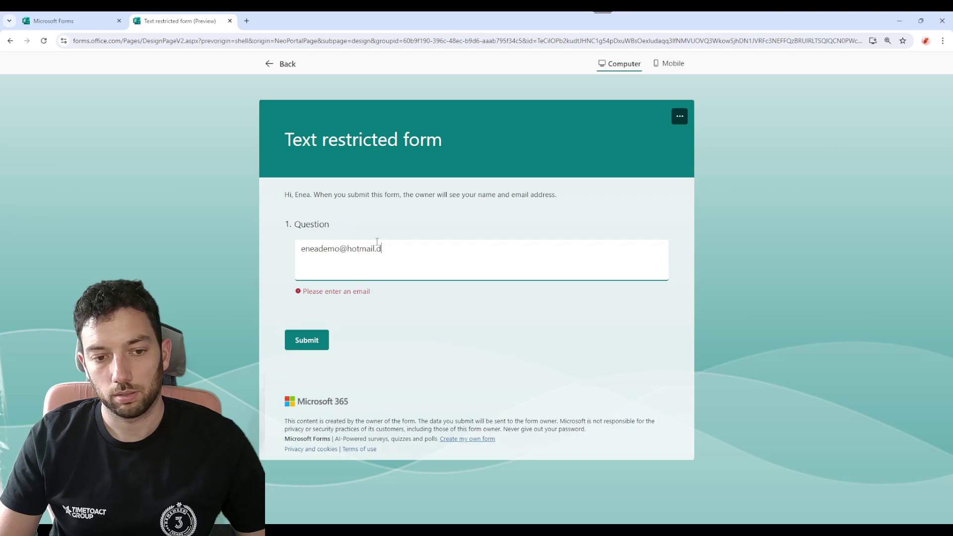
pyautogui.write('e')
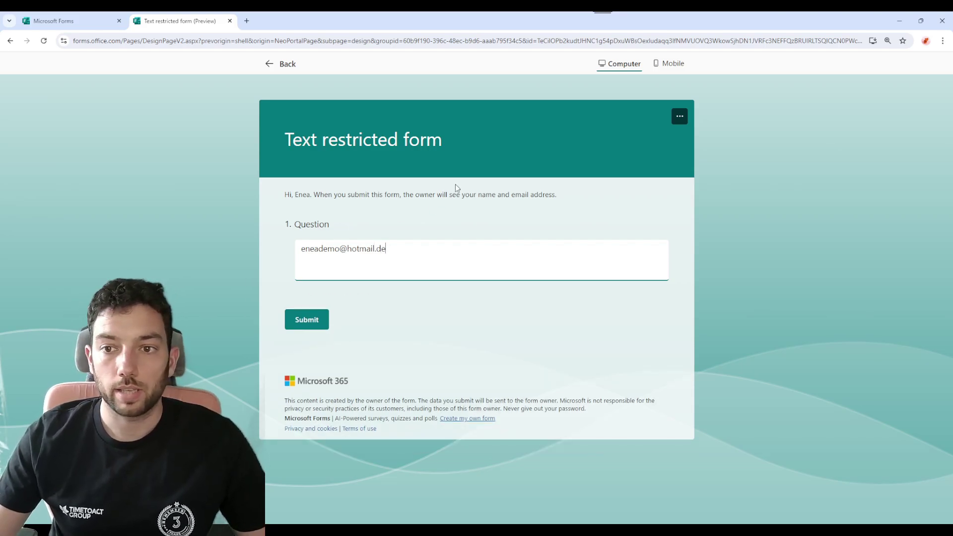
# Change the restriction to URL and preview the form.
pyautogui.click(270, 63)
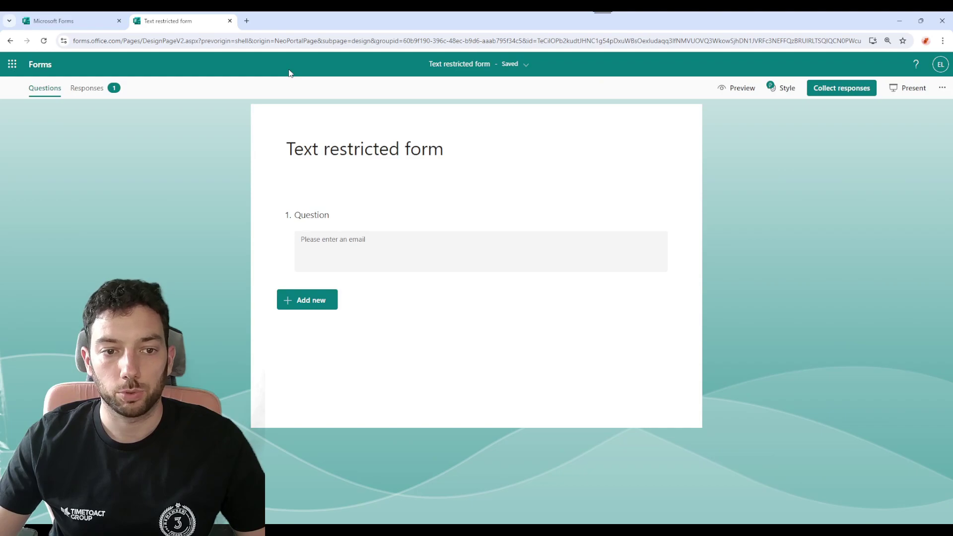
pyautogui.click(540, 241)
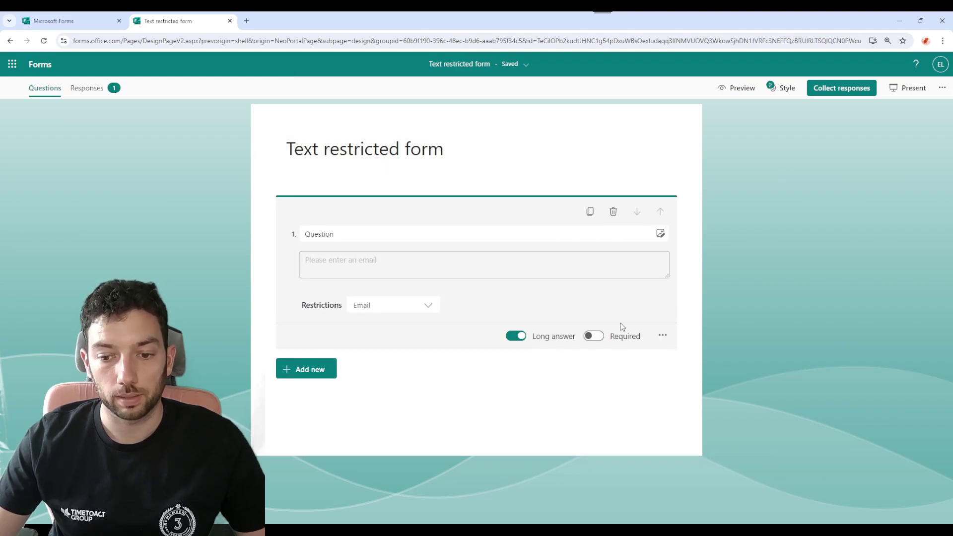
pyautogui.click(430, 307)
pyautogui.click(398, 386)
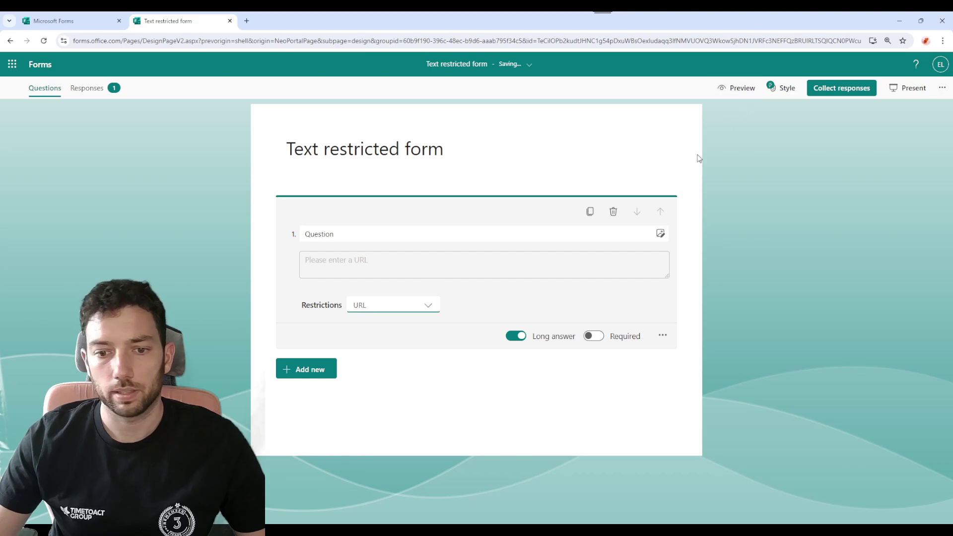
pyautogui.click(724, 89)
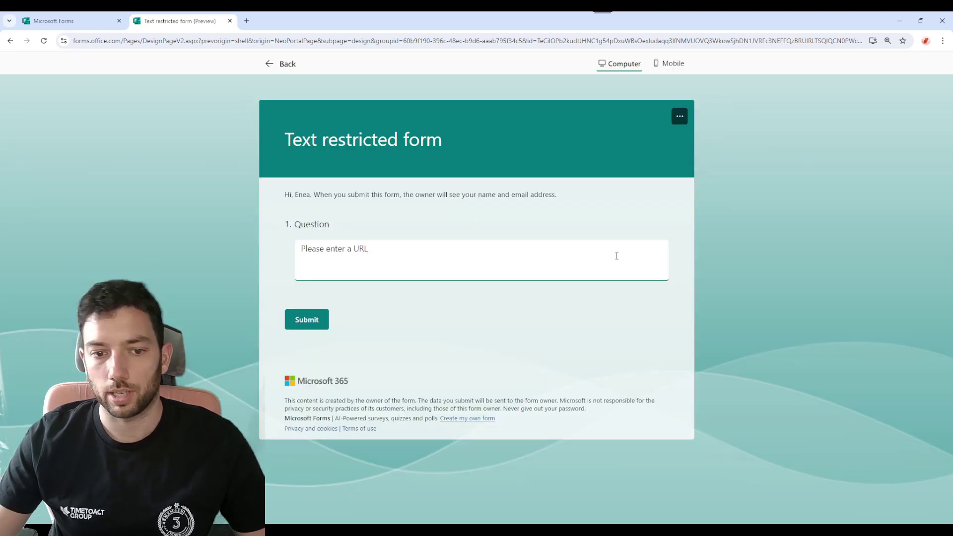
# Copy the group forms page's web address and paste it as the answer.
pyautogui.click(69, 21)
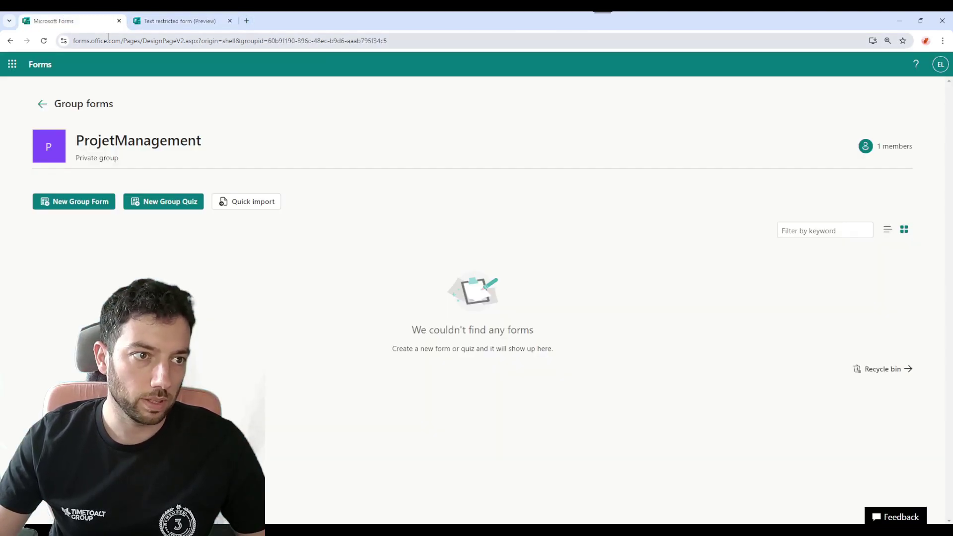
pyautogui.click(182, 19)
pyautogui.click(349, 250)
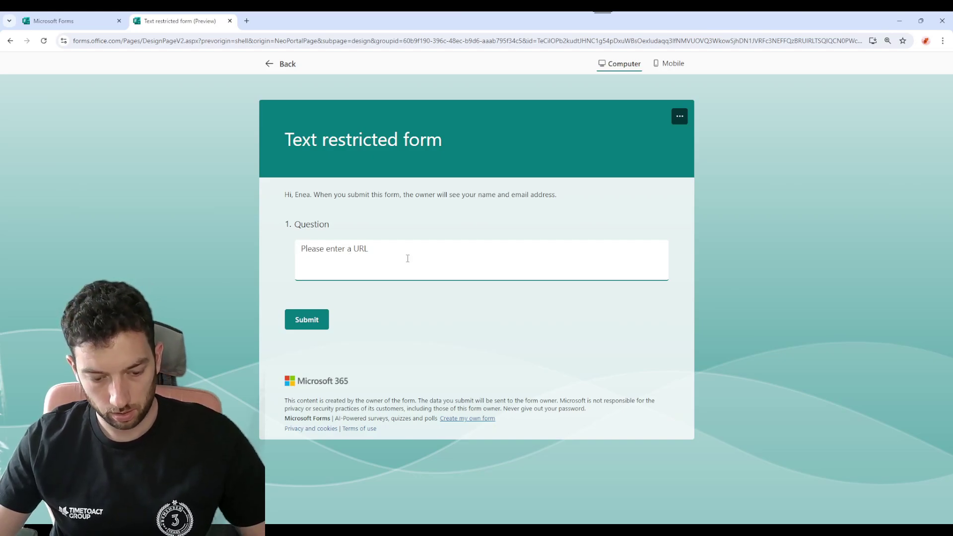
pyautogui.click(95, 24)
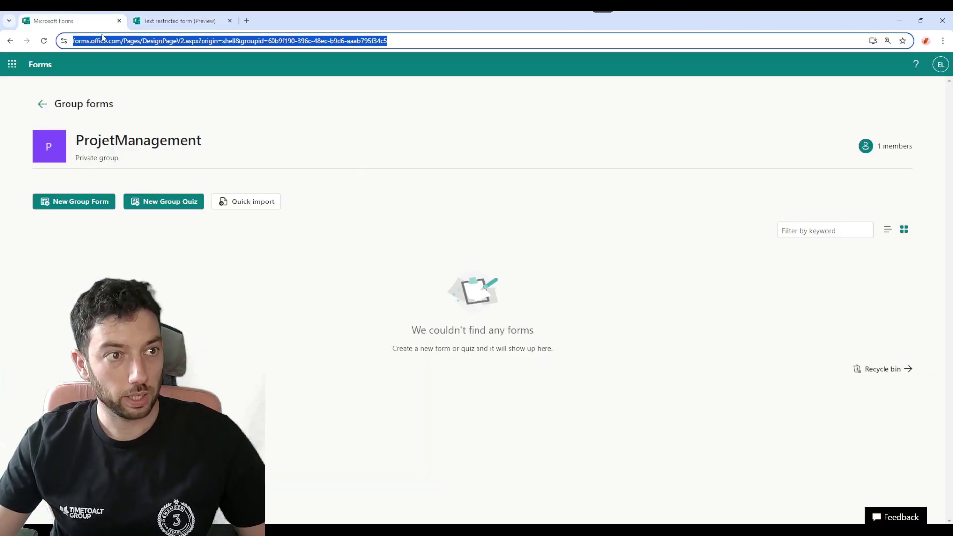
pyautogui.click(138, 45)
pyautogui.hotkey('ctrl', 'c')
pyautogui.click(163, 22)
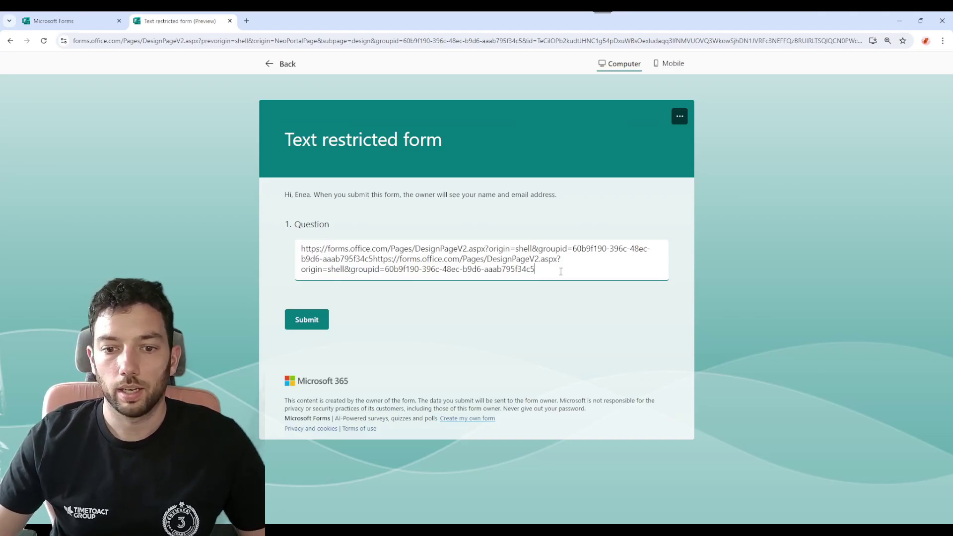
pyautogui.hotkey('ctrl', 'a')
pyautogui.hotkey('ctrl', 'v')
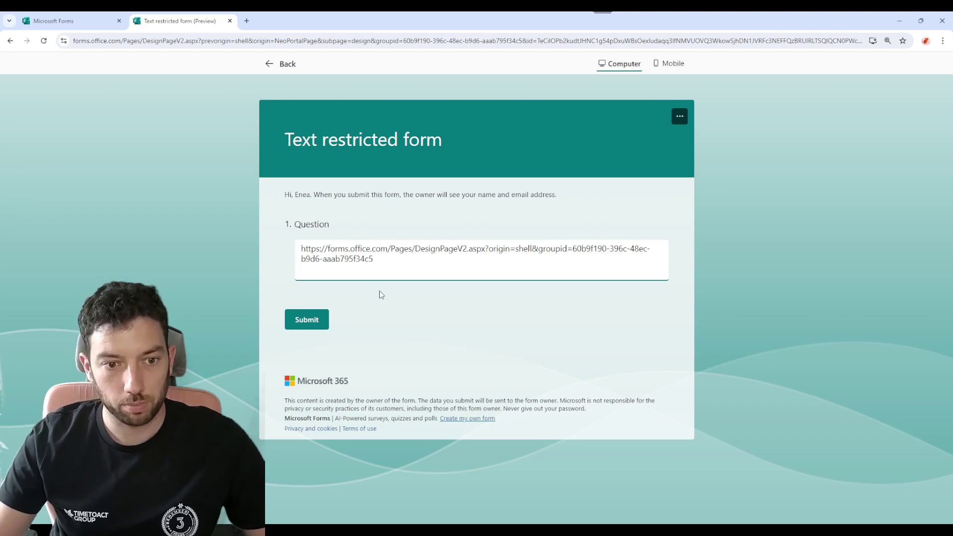
# Trim the answer down to 'forms.' to trigger the 'Please enter a URL' error.
pyautogui.press('BackSpace')
pyautogui.press('BackSpace')
pyautogui.press('BackSpace')
pyautogui.press('BackSpace')
pyautogui.press('BackSpace')
pyautogui.press('BackSpace')
pyautogui.press('BackSpace')
pyautogui.press('BackSpace')
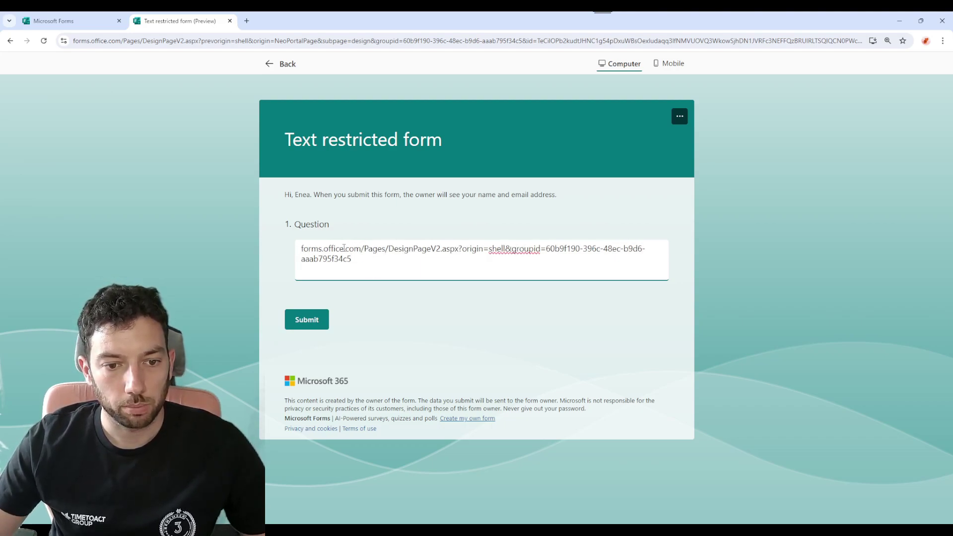
pyautogui.moveTo(344, 248); pyautogui.dragTo(368, 256)
pyautogui.press('BackSpace')
pyautogui.press('BackSpace')
pyautogui.press('BackSpace')
pyautogui.press('BackSpace')
pyautogui.press('BackSpace')
pyautogui.press('BackSpace')
pyautogui.press('BackSpace')
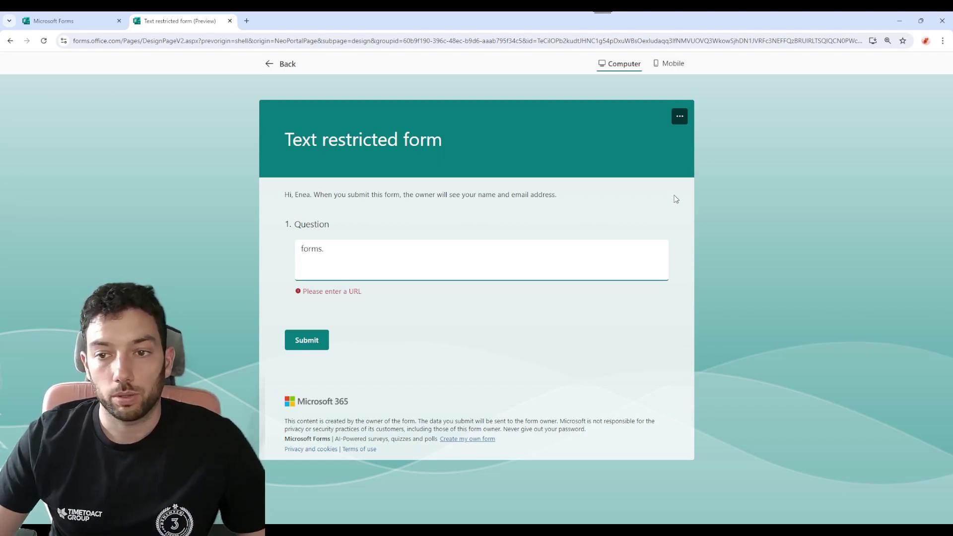
# Exit the preview and select question 1 to show its URL restriction settings.
pyautogui.click(279, 64)
pyautogui.click(408, 257)
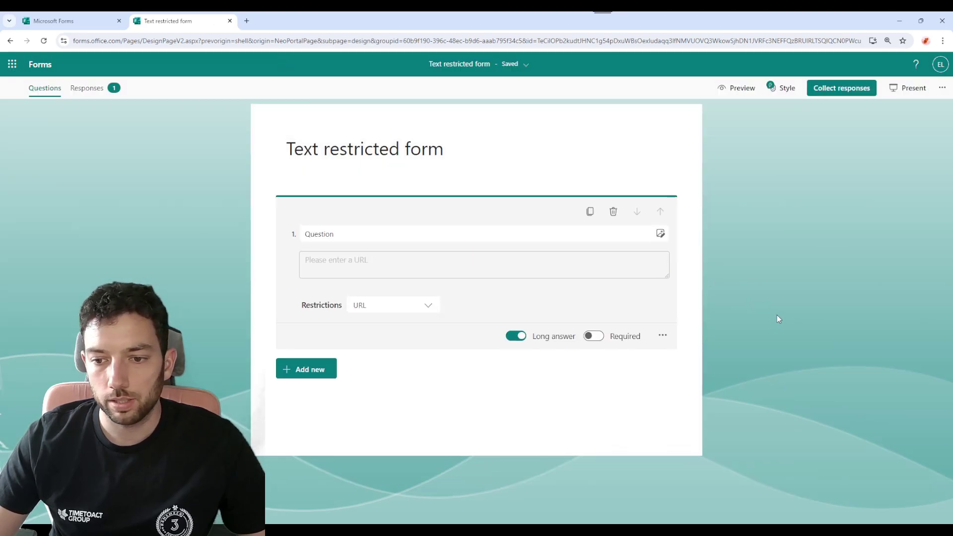